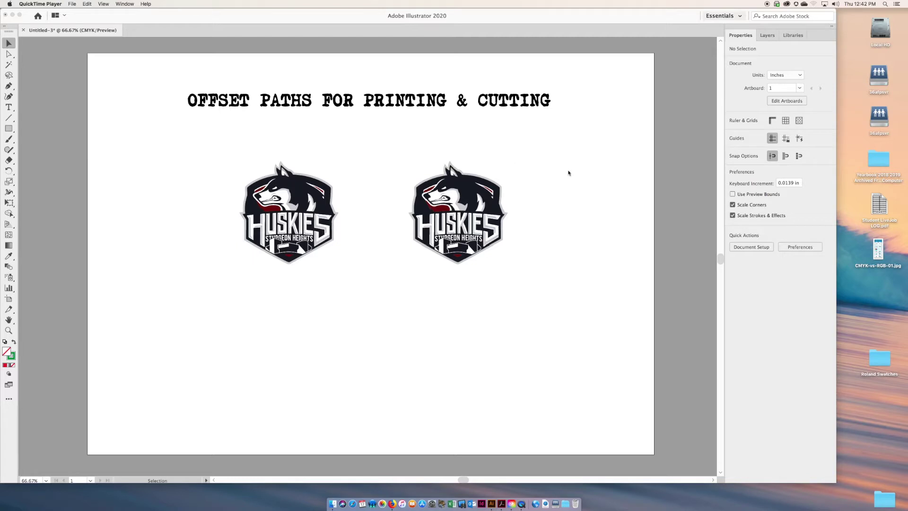
# - View the program's version information and close it
pyautogui.click(125, 80)
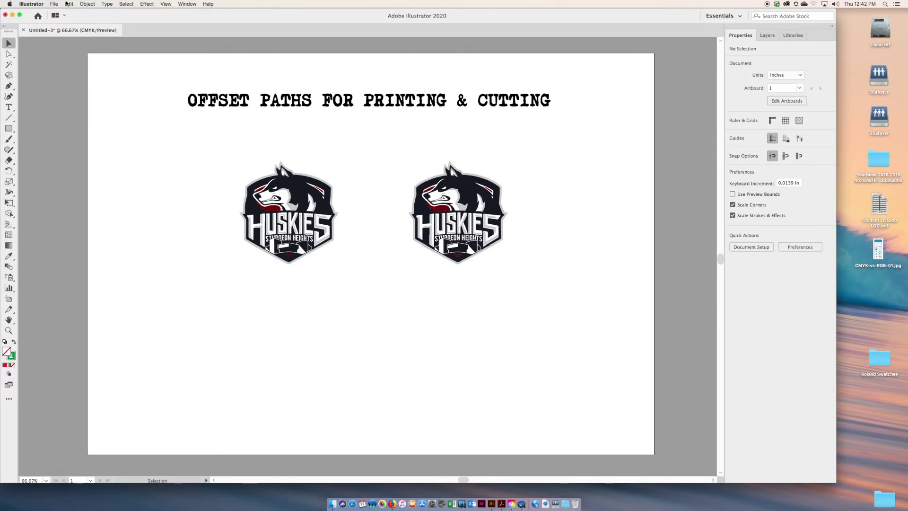
pyautogui.click(31, 4)
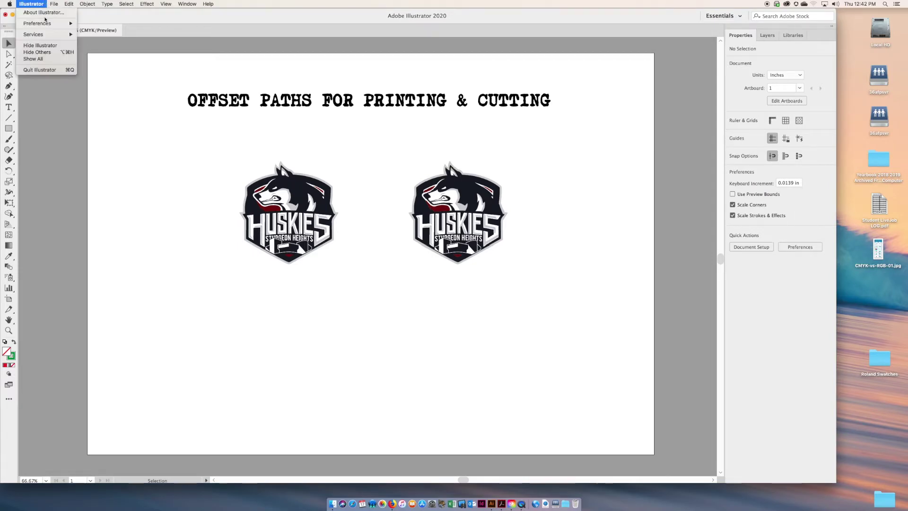
pyautogui.click(45, 13)
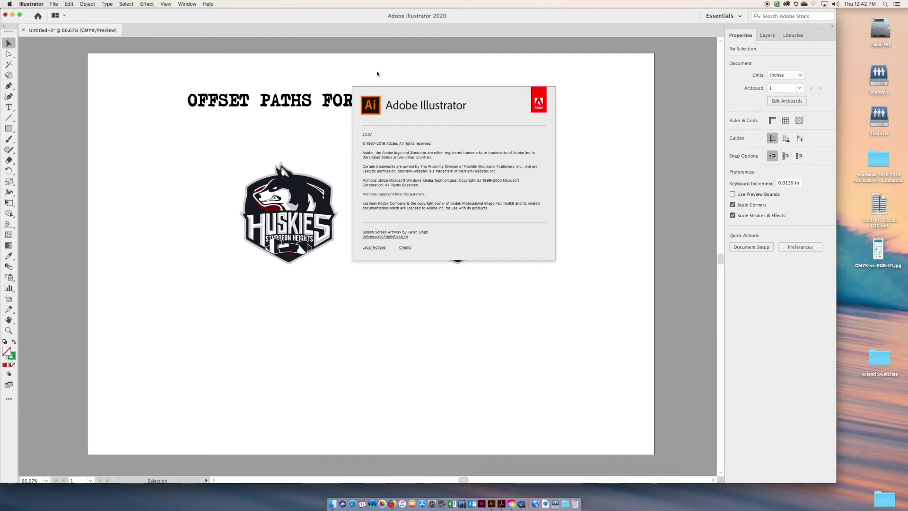
pyautogui.click(391, 118)
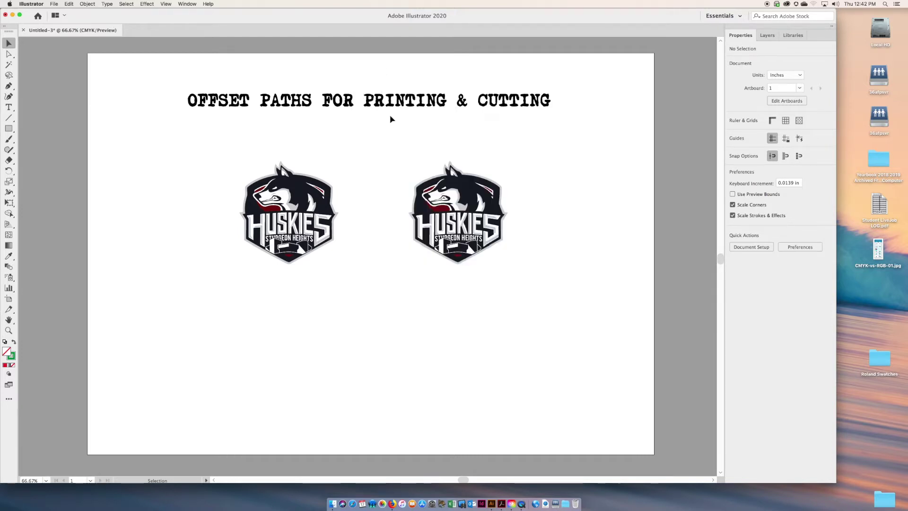
pyautogui.click(753, 247)
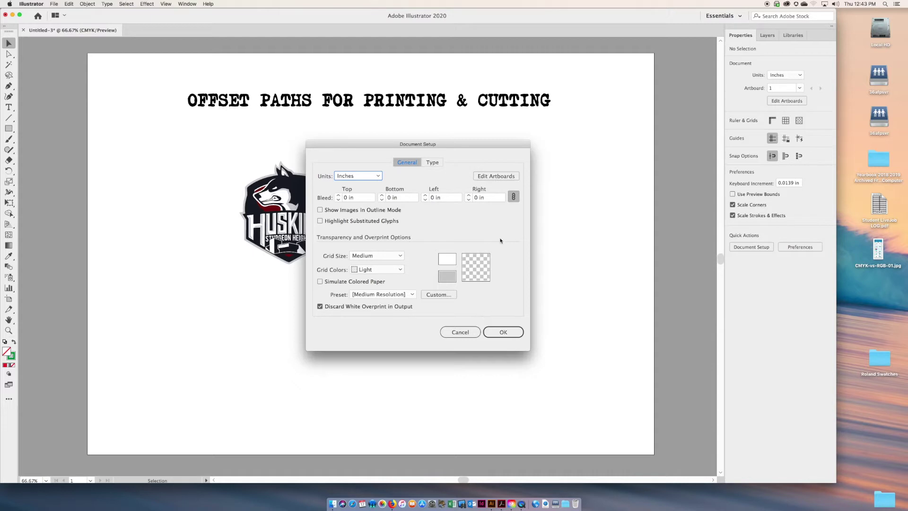
pyautogui.click(496, 176)
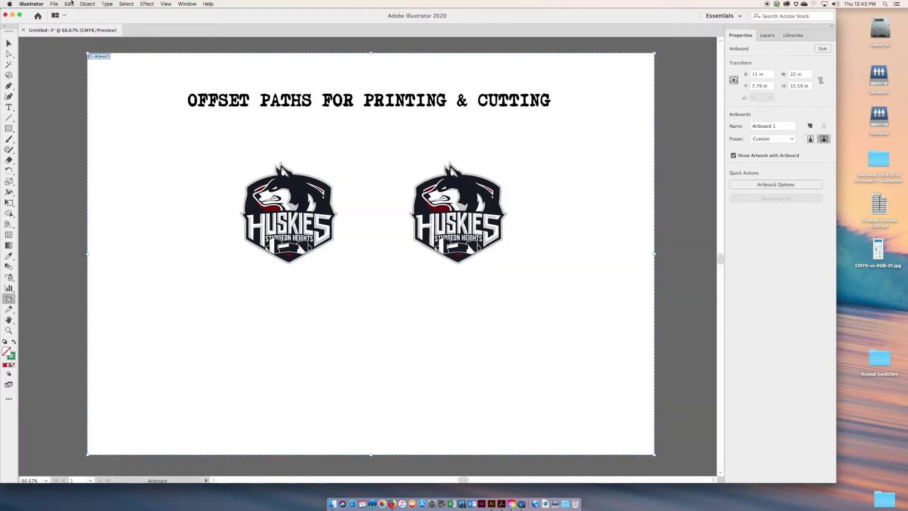
pyautogui.press('Escape')
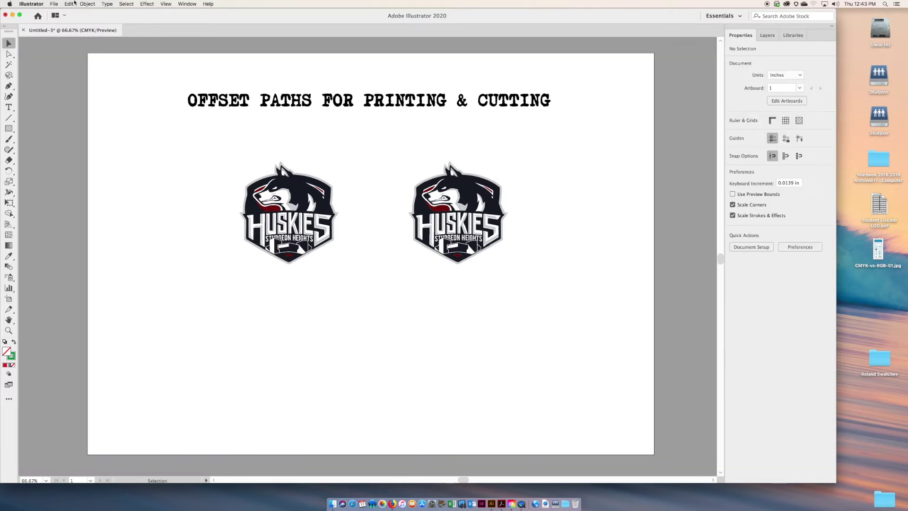
# - Enter artboard editing through the document setup and shorten the artboard to a height of about 15.52 in
pyautogui.click(54, 4)
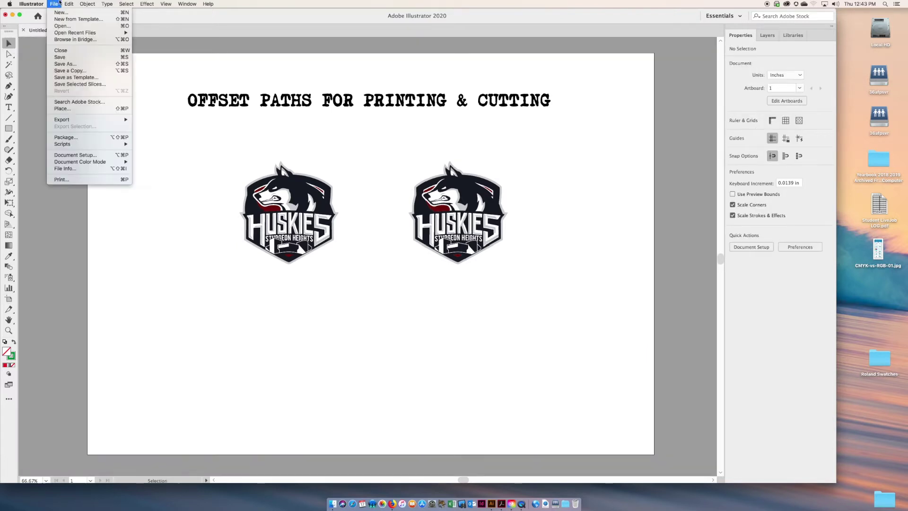
pyautogui.click(83, 156)
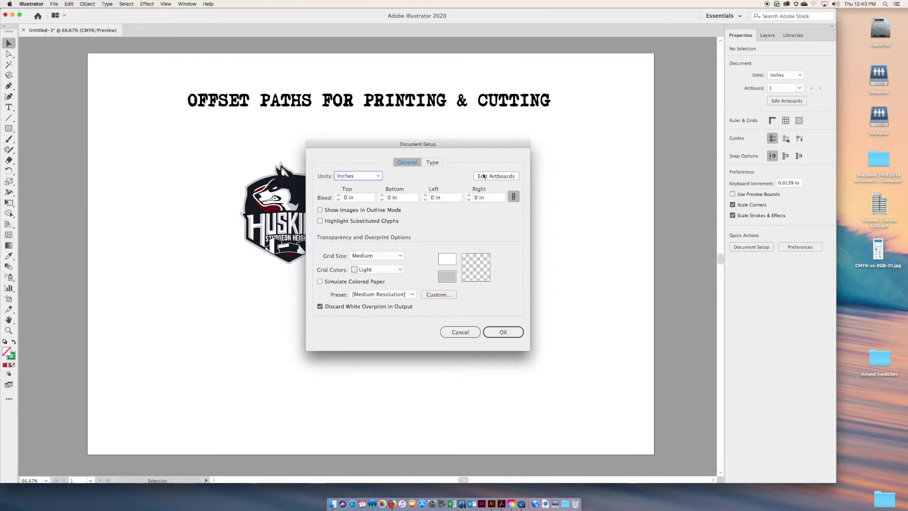
pyautogui.click(485, 176)
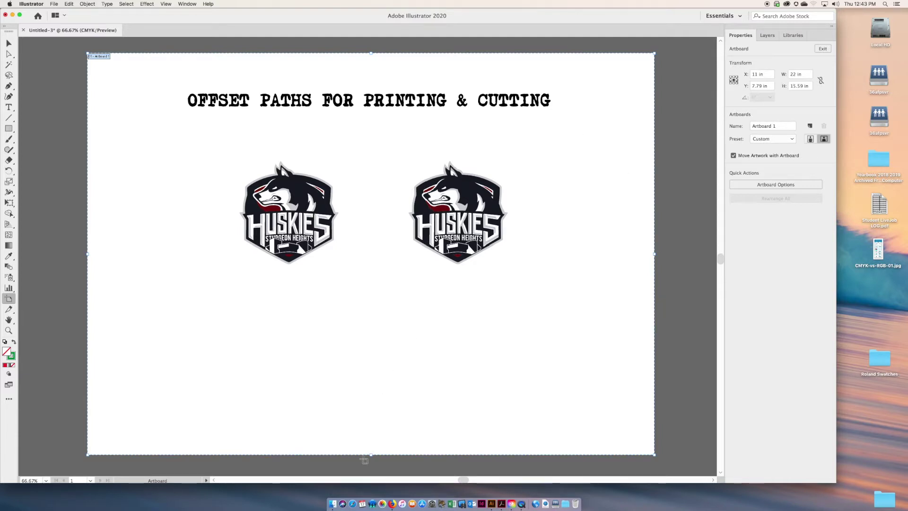
pyautogui.moveTo(373, 455)
pyautogui.mouseDown()
pyautogui.moveTo(367, 366)
pyautogui.moveTo(370, 453)
pyautogui.mouseUp()
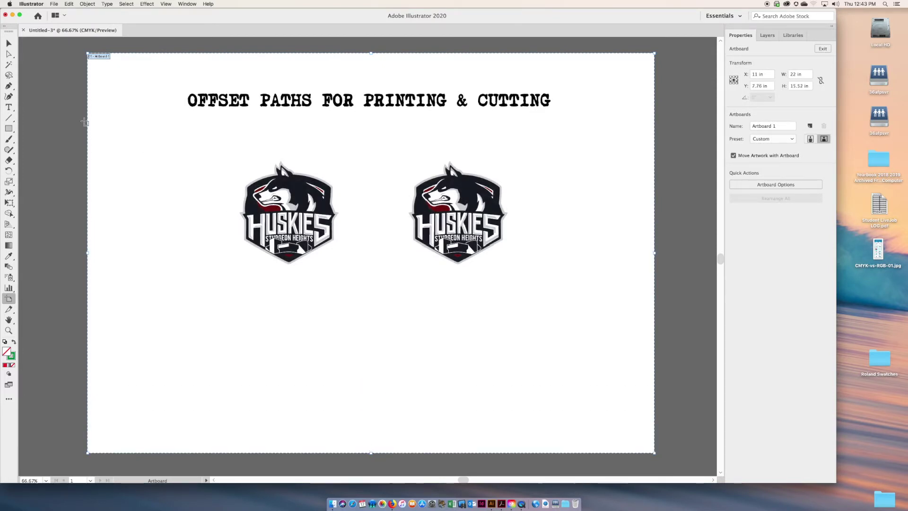
pyautogui.click(12, 44)
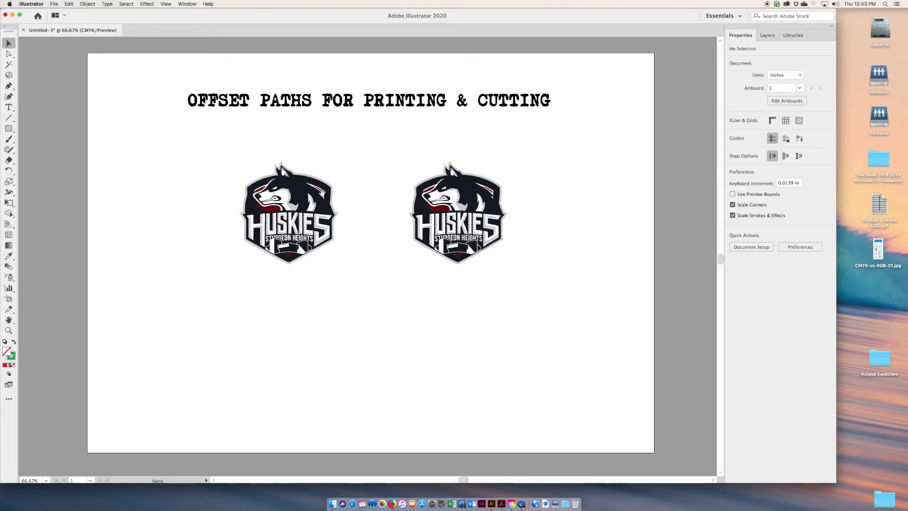
# - Switch to outline view and delete the stray envelope object far below the left Huskies logo
pyautogui.moveTo(250, 167); pyautogui.dragTo(241, 175)
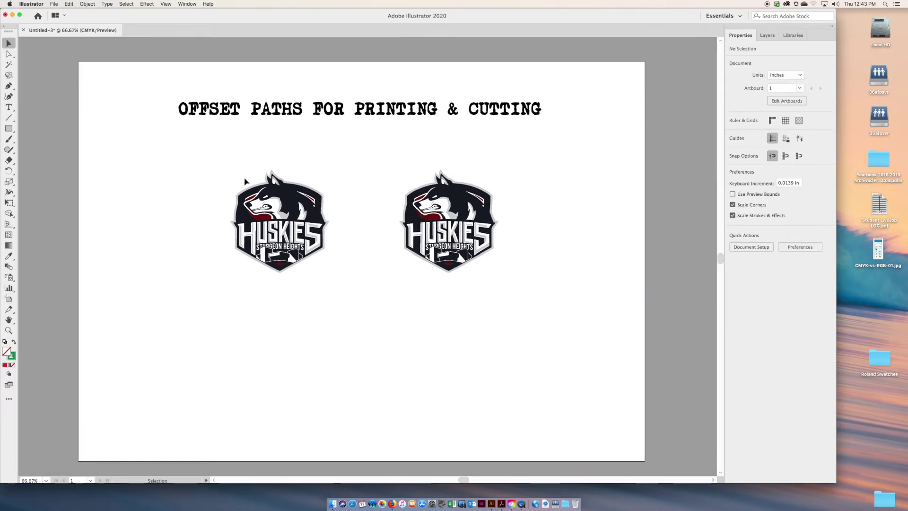
pyautogui.moveTo(195, 151); pyautogui.dragTo(528, 307)
pyautogui.hscroll(5, 501, 260)
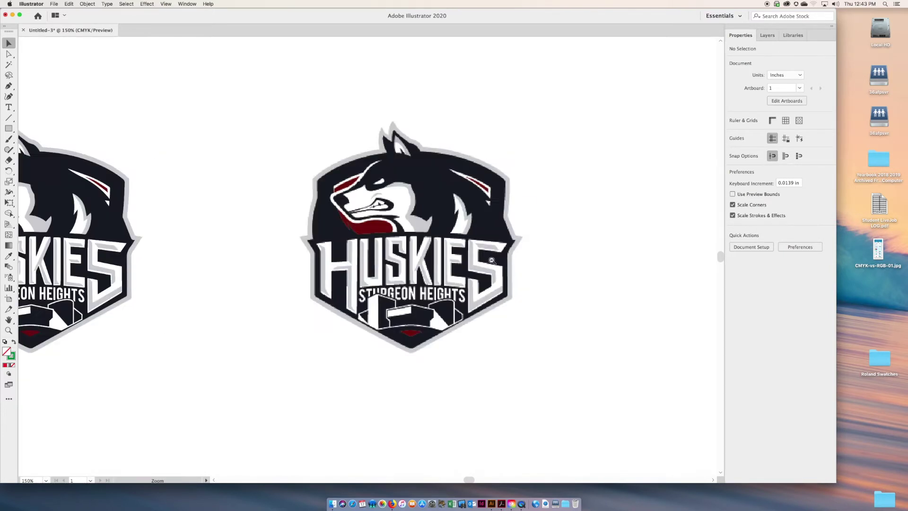
pyautogui.press('super+minus')
pyautogui.press('super+minus')
pyautogui.click(367, 247)
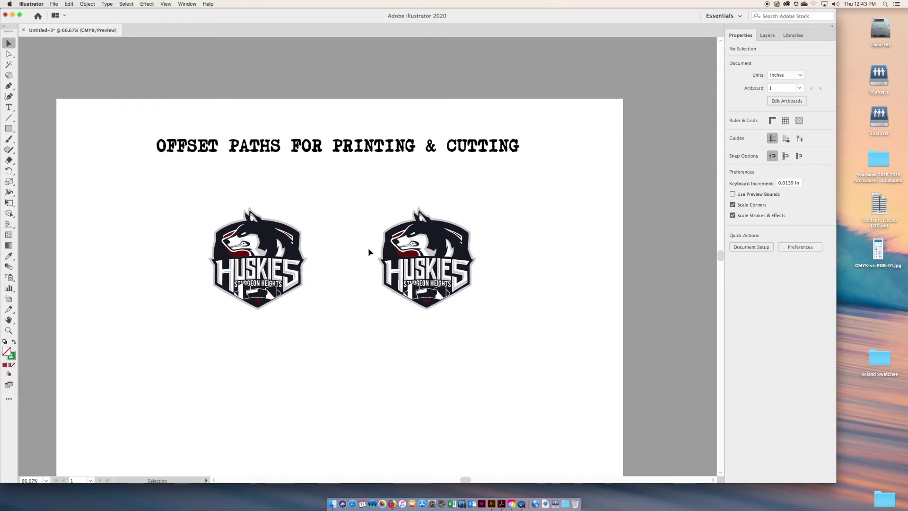
pyautogui.press('a')
pyautogui.hotkey('ctrl', 'y')
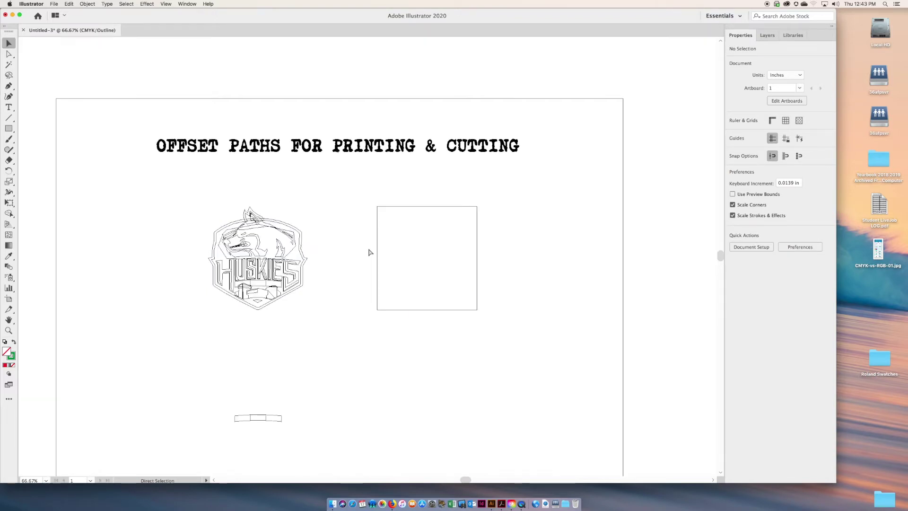
pyautogui.hotkey('ctrl', 'y')
pyautogui.hotkey('ctrl', 'y')
pyautogui.click(237, 420)
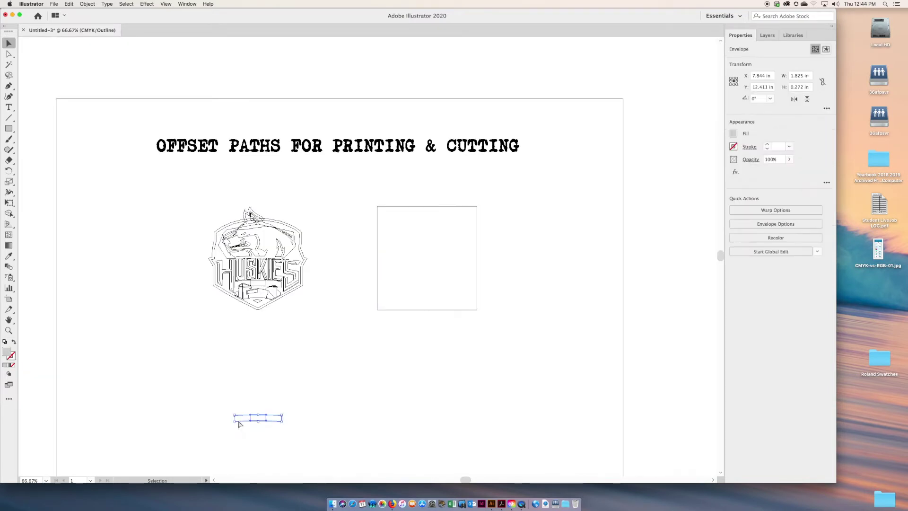
pyautogui.click(239, 423)
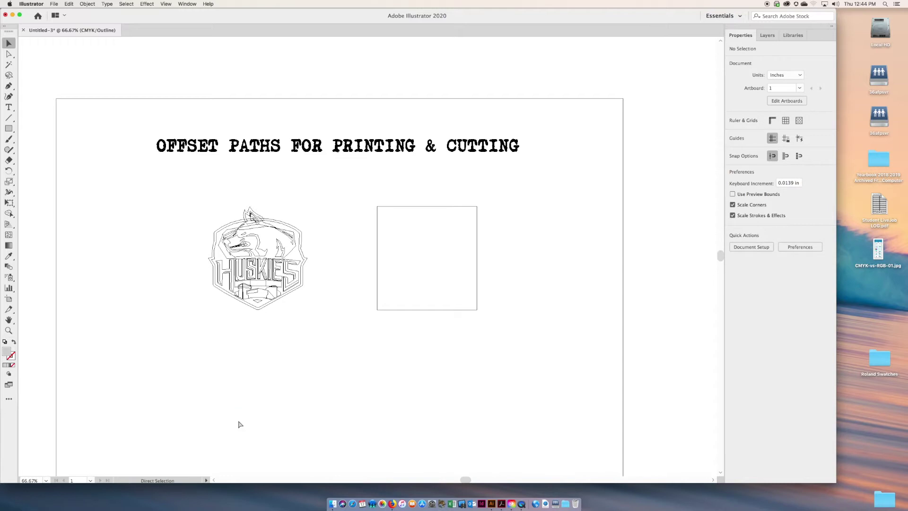
# - Compare how the two Huskies logos are built, alternating between outline and preview views at close zoom
pyautogui.hotkey('ctrl', 'y')
pyautogui.hotkey('ctrl', 'y')
pyautogui.hotkey('ctrl', 'y')
pyautogui.hotkey('ctrl', 'y')
pyautogui.hotkey('ctrl', 'y')
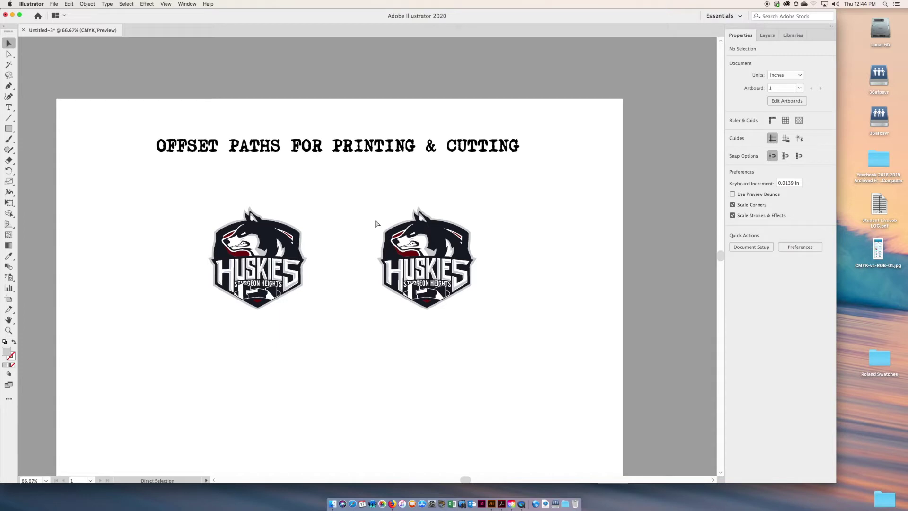
pyautogui.moveTo(365, 219); pyautogui.dragTo(508, 322)
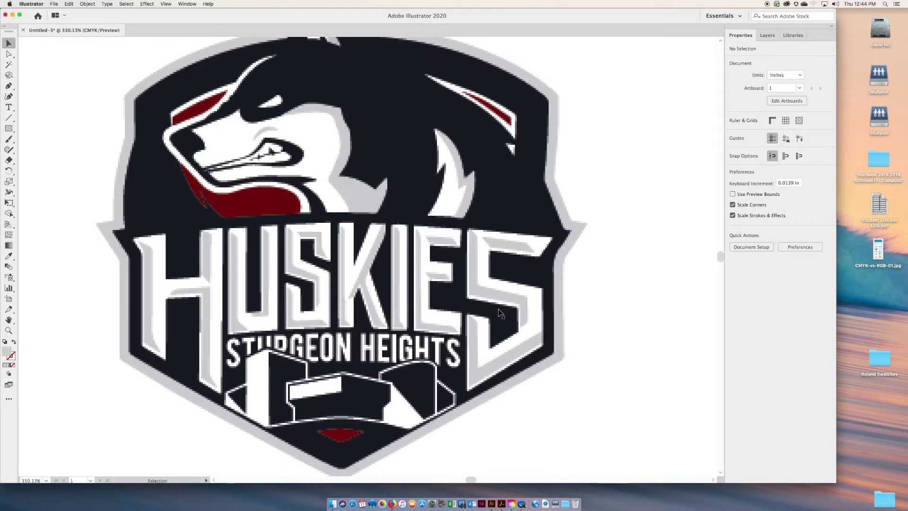
pyautogui.hotkey('ctrl', '-')
pyautogui.hotkey('ctrl', '-')
pyautogui.moveTo(304, 260); pyautogui.dragTo(436, 269)
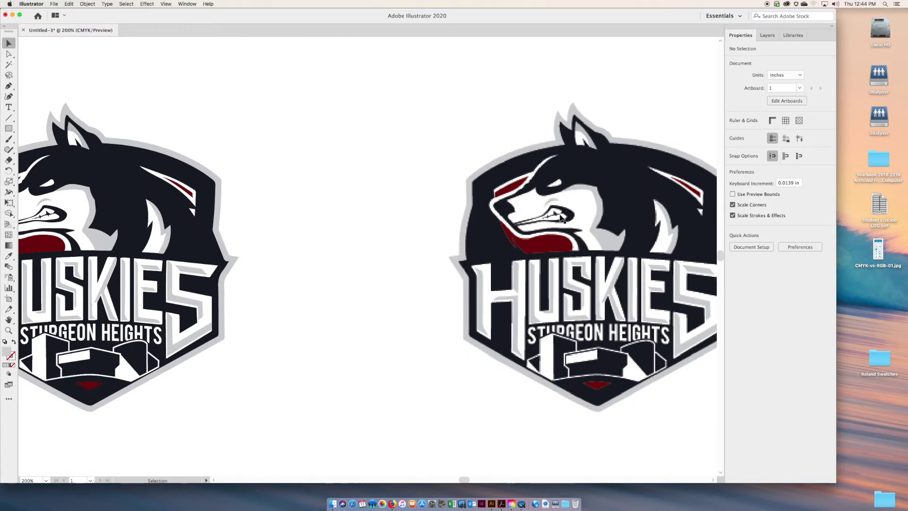
pyautogui.hotkey('ctrl', 'y')
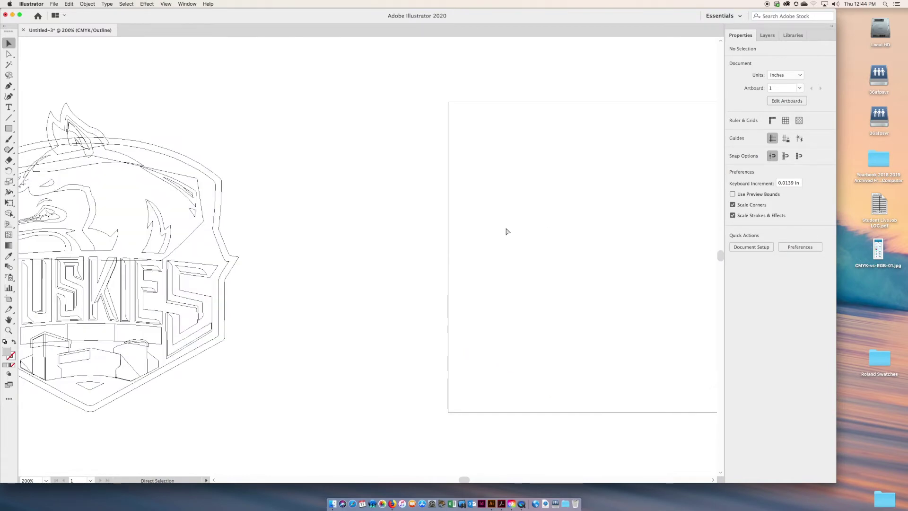
pyautogui.hotkey('ctrl', '1')
pyautogui.hotkey('ctrl', 'y')
pyautogui.hotkey('ctrl', 'y')
pyautogui.hotkey('ctrl', 'y')
pyautogui.hotkey('ctrl', 'y')
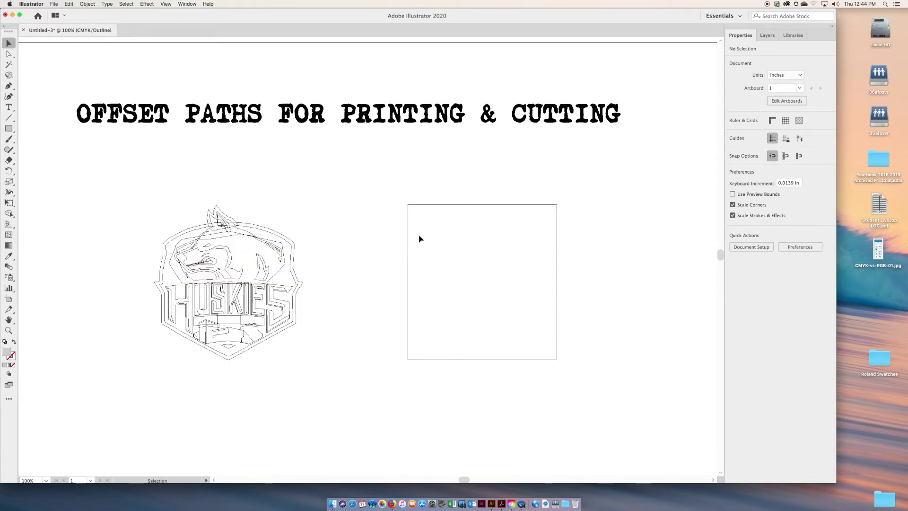
# - Select the right logo's image frame and examine its edges close up against the left logo's vector artwork
pyautogui.click(408, 225)
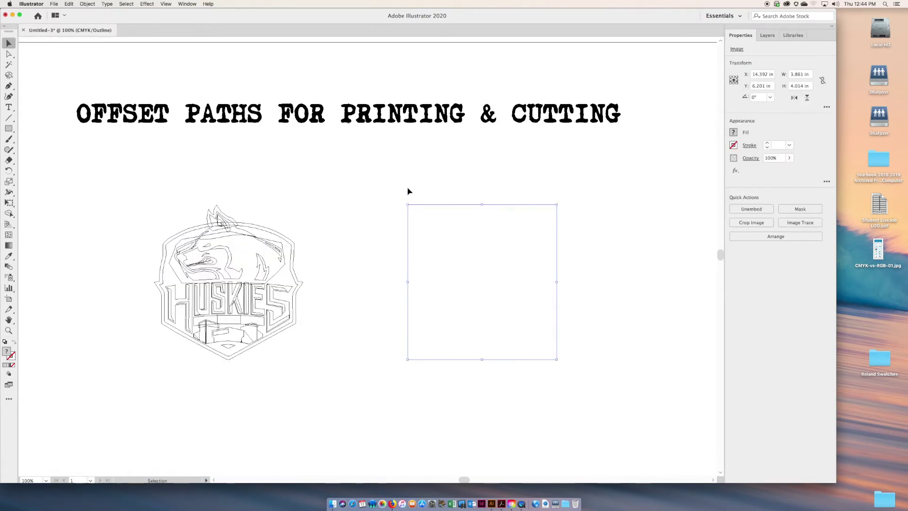
pyautogui.hotkey('ctrl', 'y')
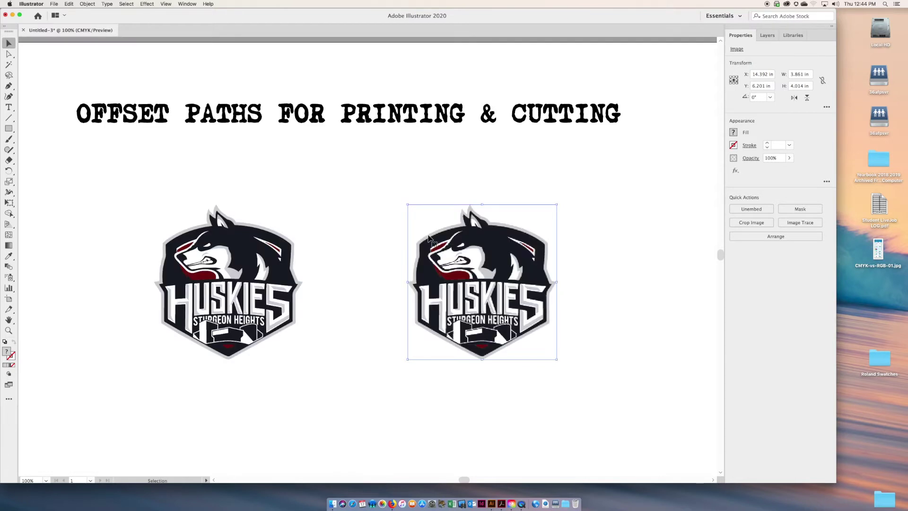
pyautogui.moveTo(370, 197); pyautogui.dragTo(606, 396)
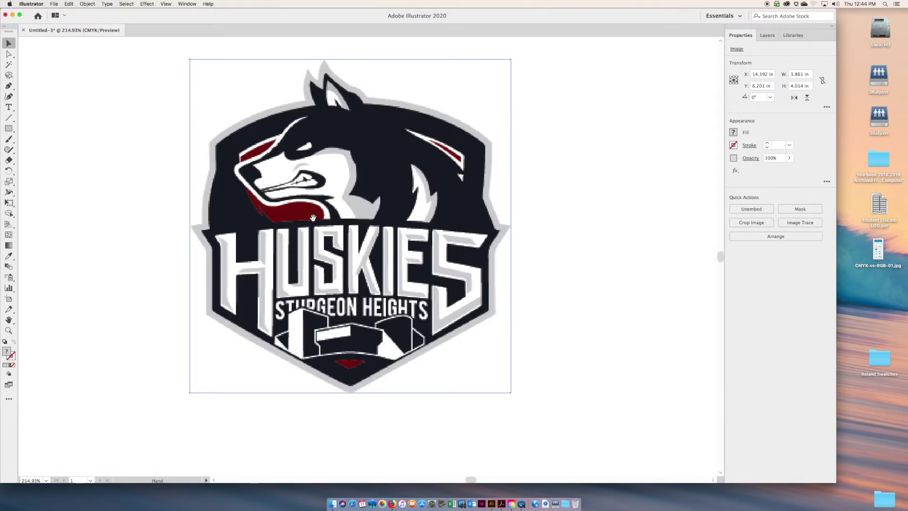
pyautogui.hotkey('ctrl', '-')
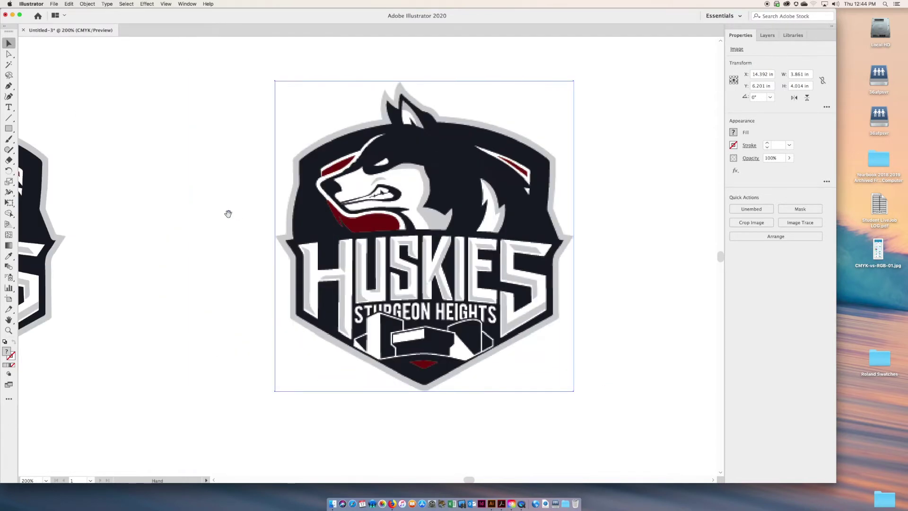
pyautogui.moveTo(228, 214); pyautogui.dragTo(336, 233)
pyautogui.moveTo(134, 242); pyautogui.dragTo(410, 259)
pyautogui.hotkey('ctrl', 'y')
pyautogui.hotkey('ctrl', 'y')
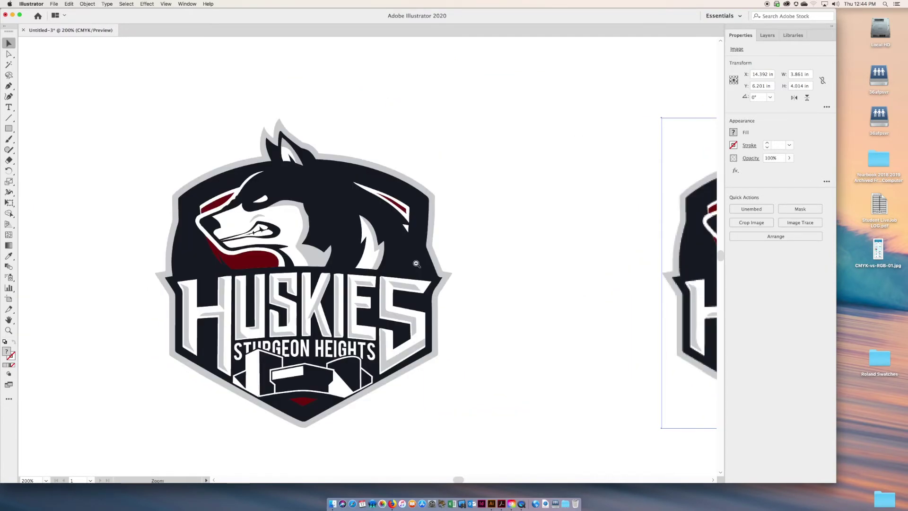
pyautogui.keyDown('alt'); pyautogui.click(416, 264); pyautogui.keyUp('alt')
pyautogui.click(393, 172)
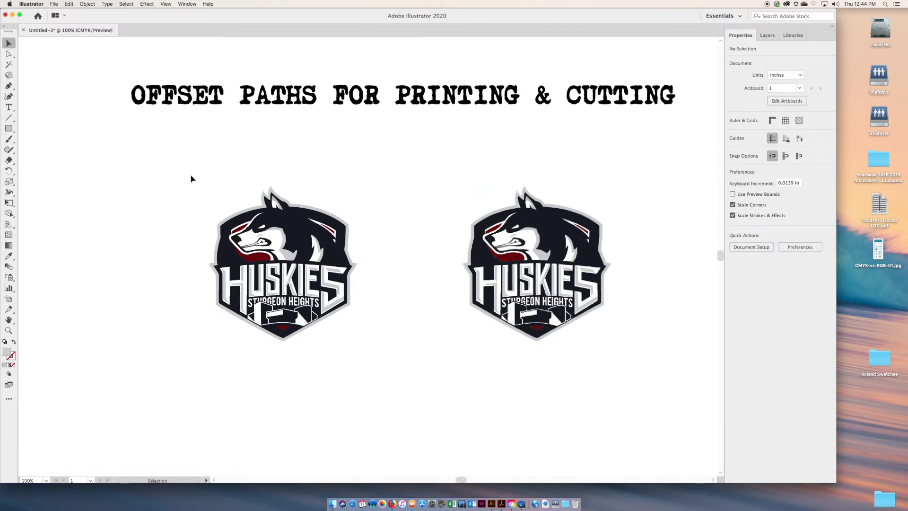
# - Select all parts of the left Huskies logo and group them
pyautogui.press('super+minus')
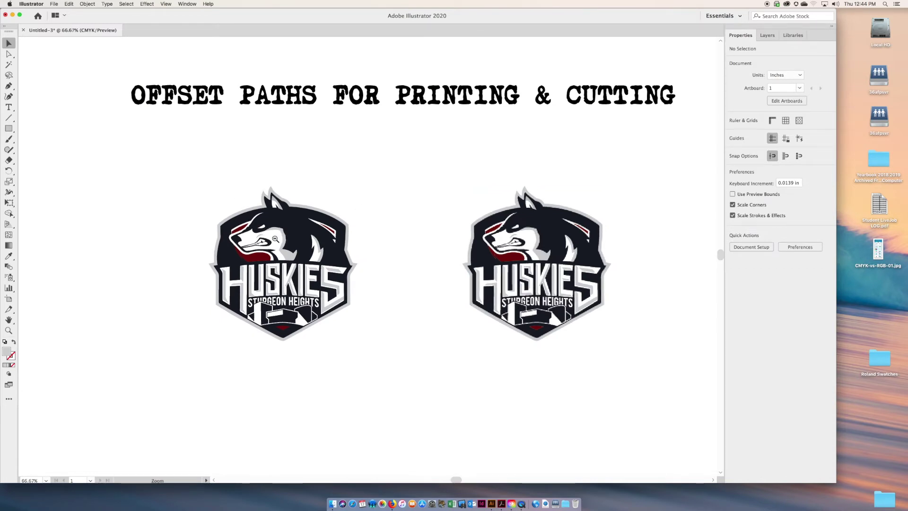
pyautogui.press('a')
pyautogui.moveTo(314, 192); pyautogui.dragTo(403, 278)
pyautogui.press('v')
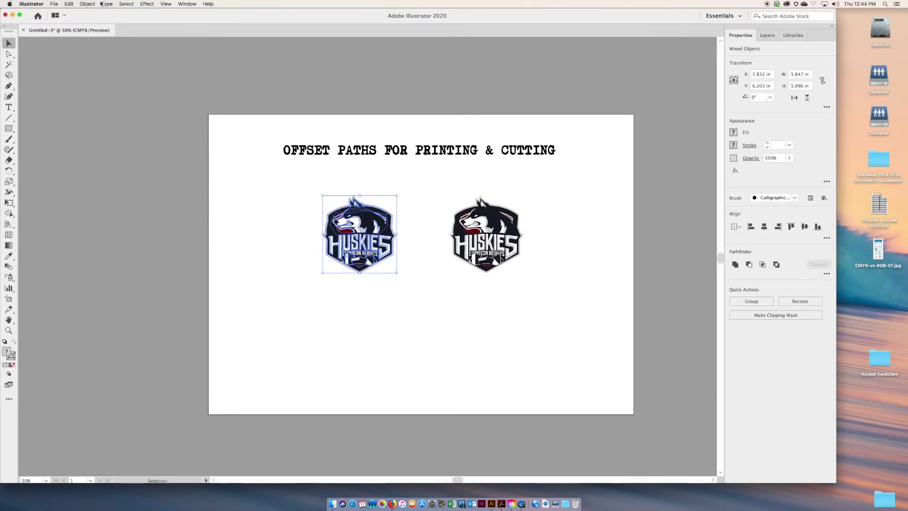
pyautogui.click(88, 4)
pyautogui.click(103, 38)
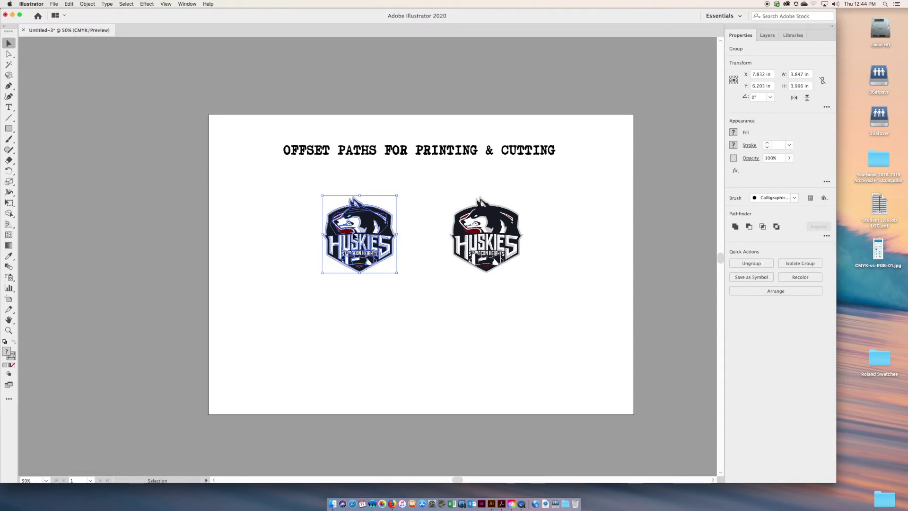
# - Place a duplicate of the grouped vector logo directly below the original, at about Y 11.186 in
pyautogui.moveTo(354, 236); pyautogui.dragTo(393, 336)
pyautogui.hscroll(2, 354, 322)
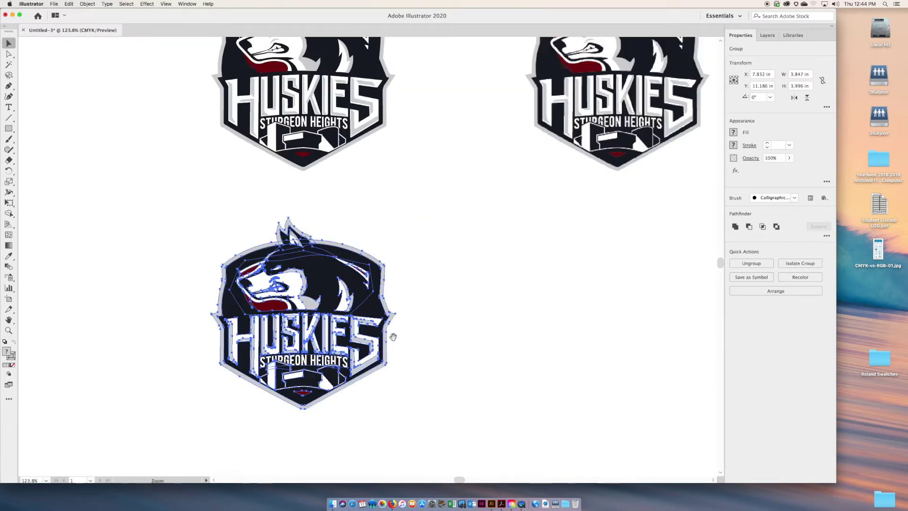
pyautogui.press('super+1')
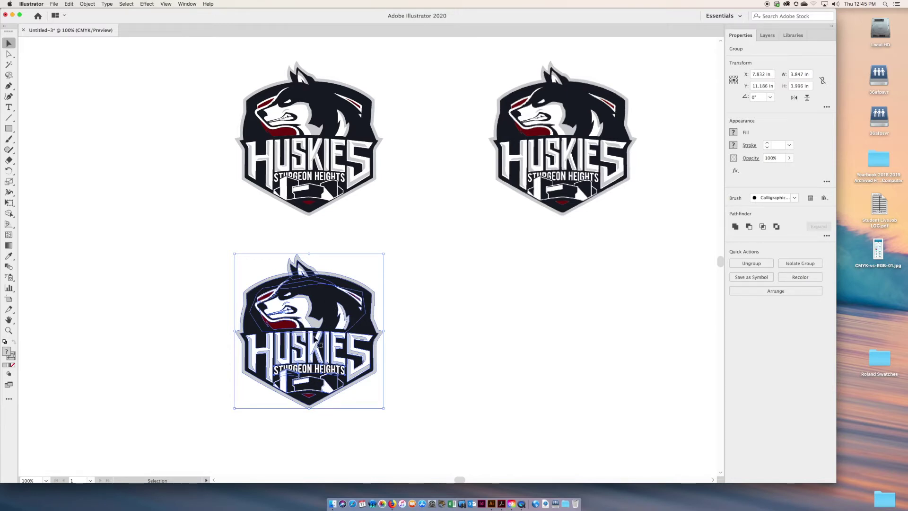
pyautogui.moveTo(325, 333); pyautogui.dragTo(351, 342)
# - Unite all parts of the duplicated lower Huskies logo into one solid silhouette with Pathfinder's Unite
pyautogui.click(187, 4)
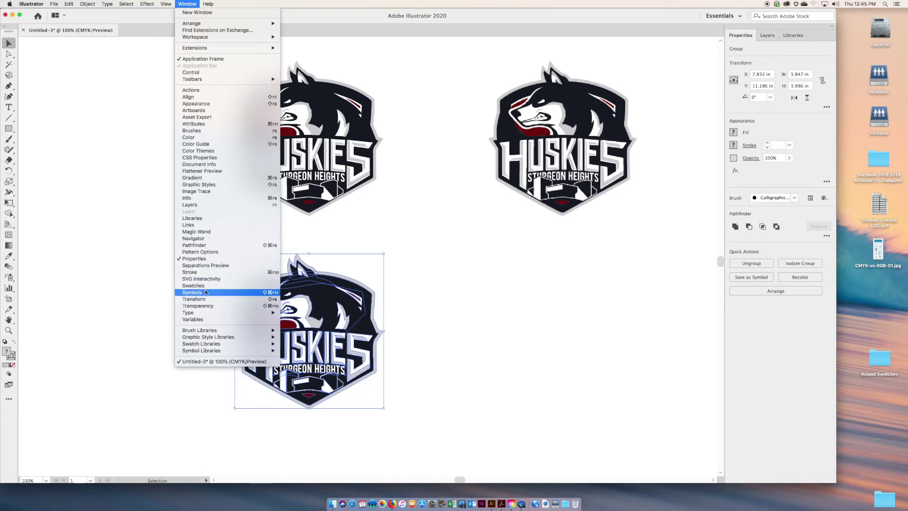
pyautogui.click(197, 245)
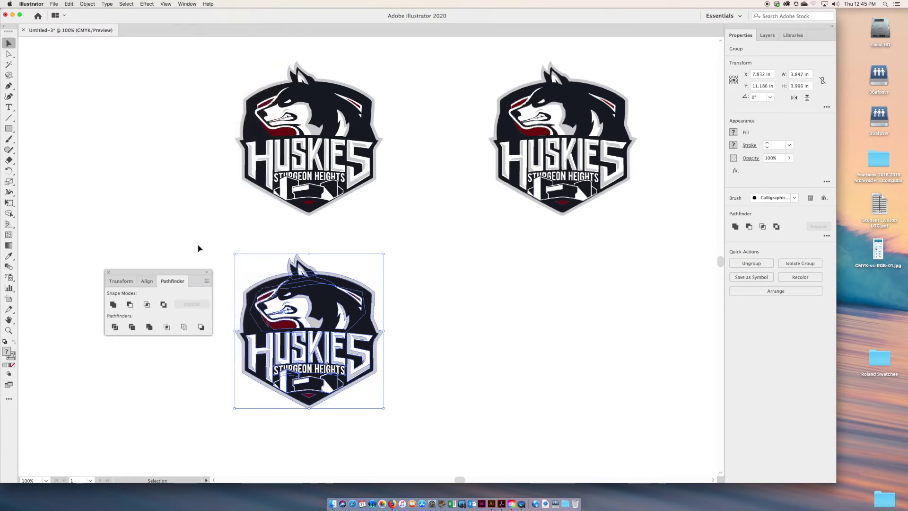
pyautogui.click(114, 304)
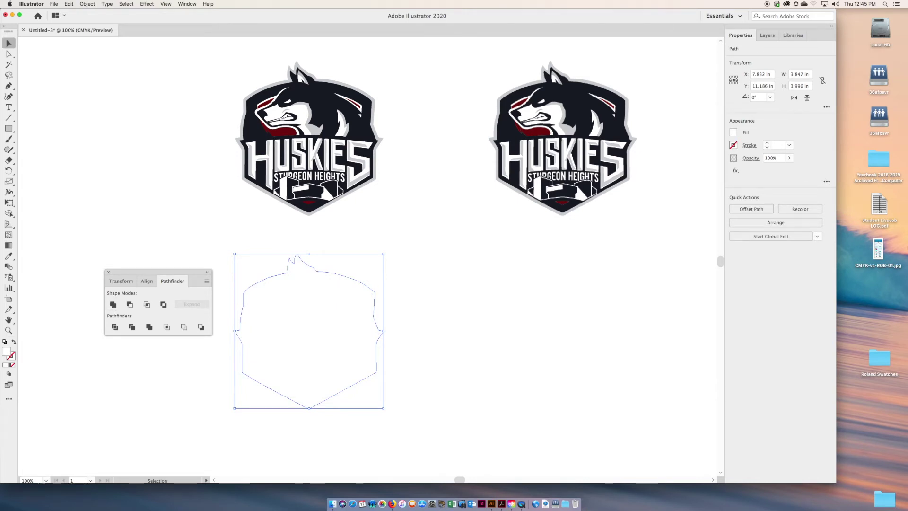
# - Fill the merged silhouette with green, close Pathfinder, and shift the shape to about X 7.603 in, Y 11.314 in
pyautogui.click(733, 133)
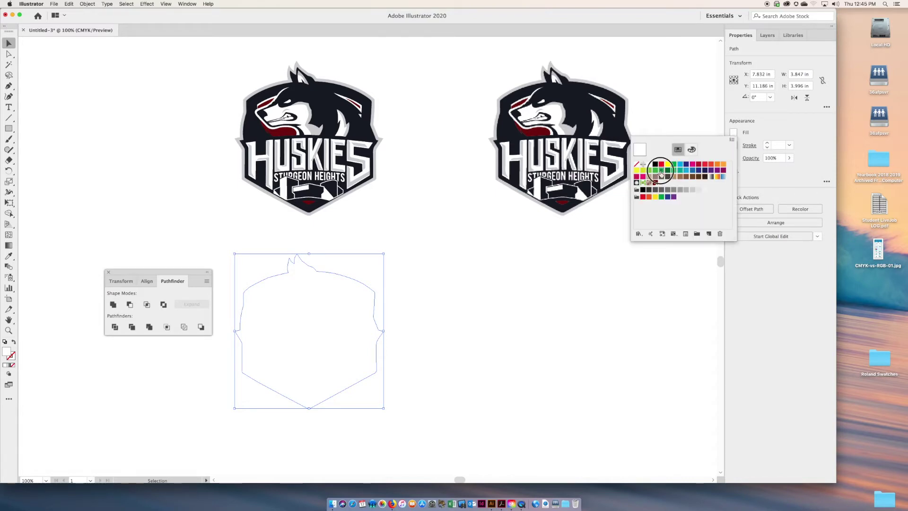
pyautogui.click(661, 171)
pyautogui.click(303, 322)
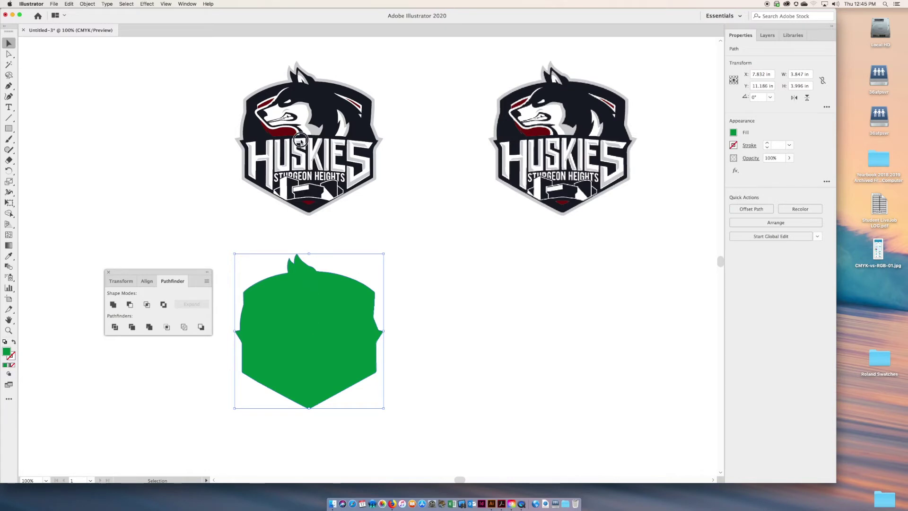
pyautogui.click(107, 274)
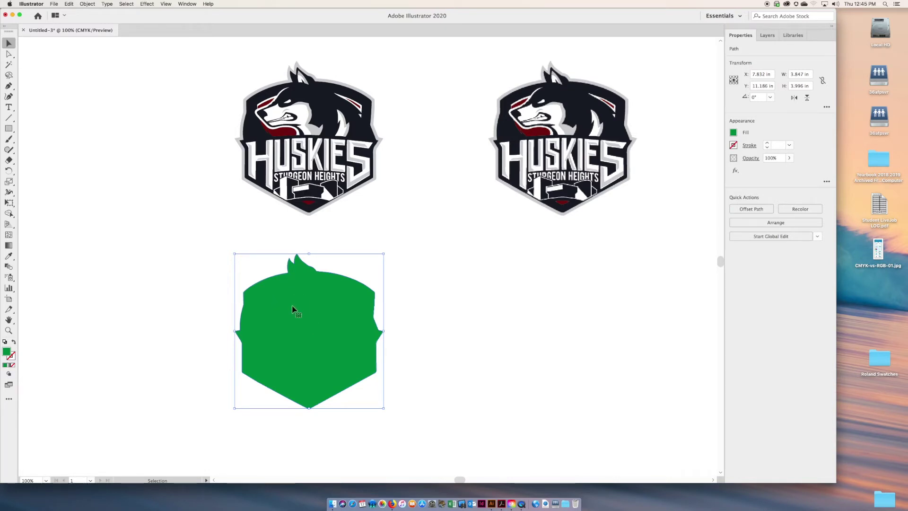
pyautogui.moveTo(292, 310)
pyautogui.mouseDown()
pyautogui.moveTo(290, 112)
pyautogui.moveTo(266, 219)
pyautogui.moveTo(290, 127)
pyautogui.moveTo(277, 242)
pyautogui.moveTo(285, 321)
pyautogui.mouseUp()
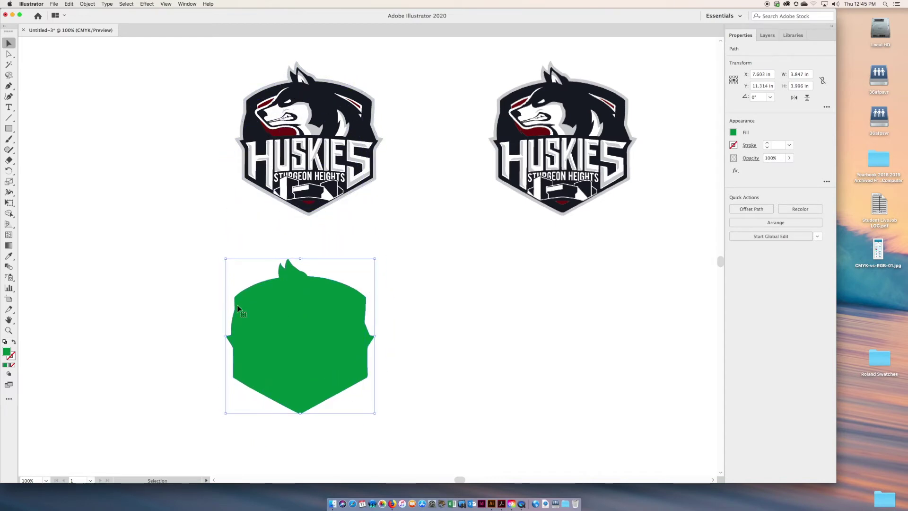
pyautogui.click(88, 4)
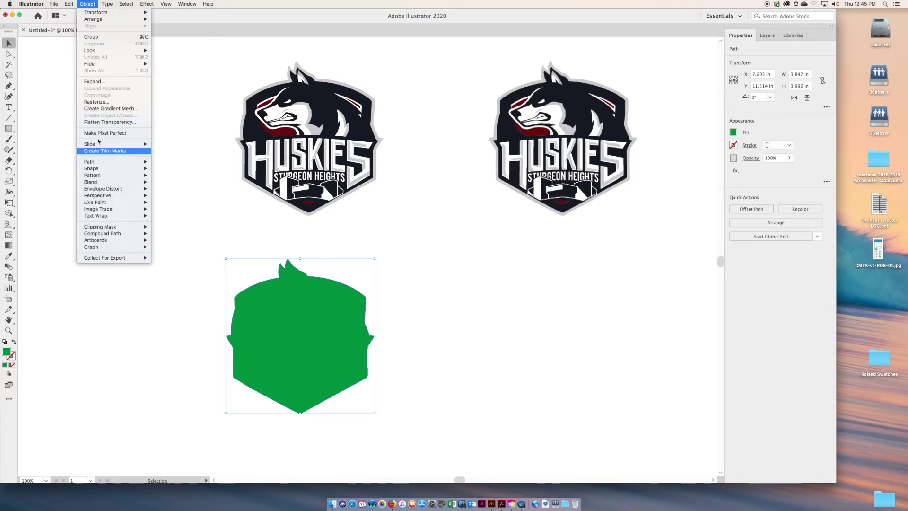
pyautogui.click(87, 4)
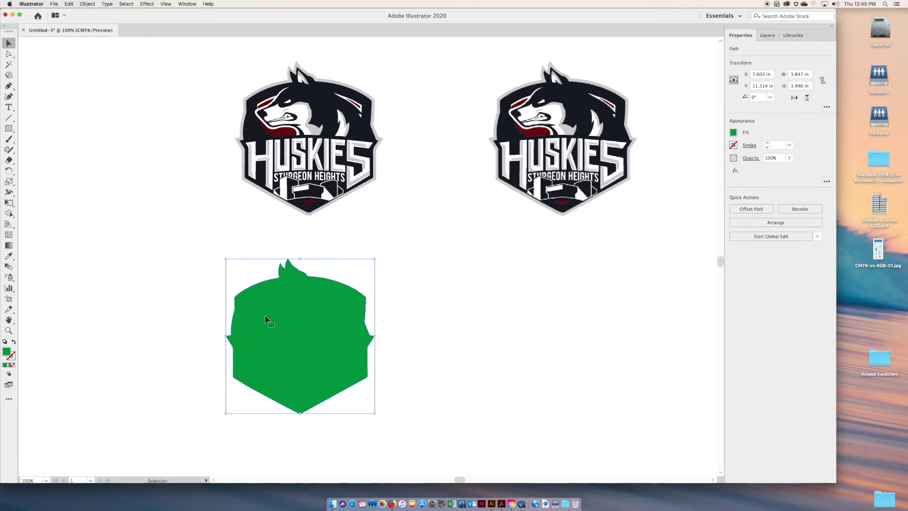
pyautogui.click(112, 321)
pyautogui.click(253, 322)
pyautogui.click(81, 3)
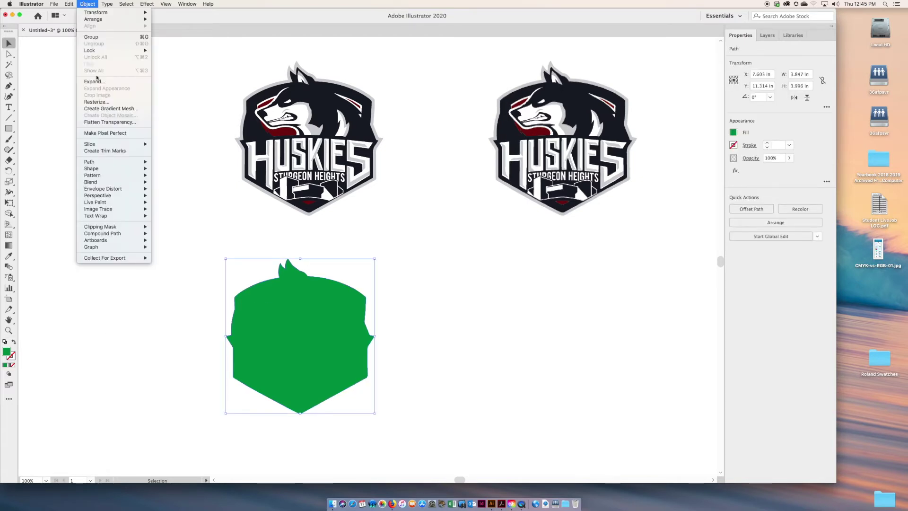
pyautogui.moveTo(103, 161)
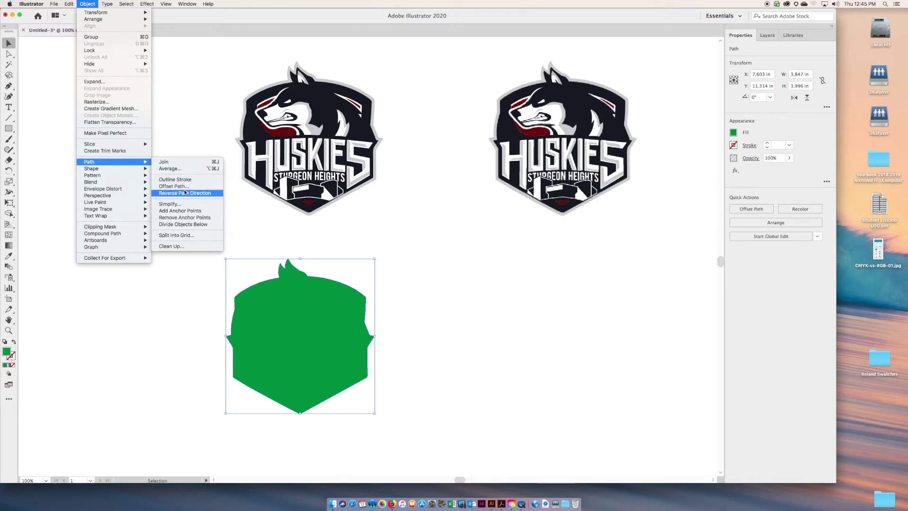
pyautogui.click(348, 221)
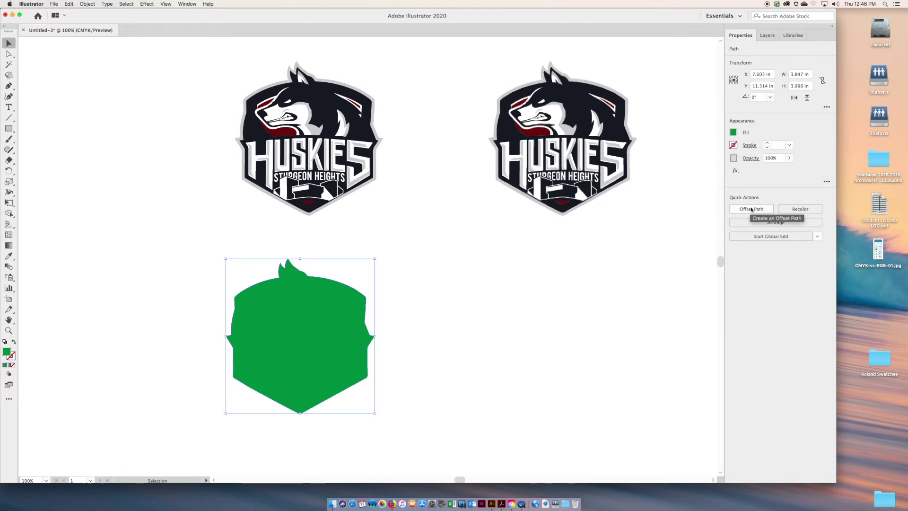
pyautogui.click(752, 209)
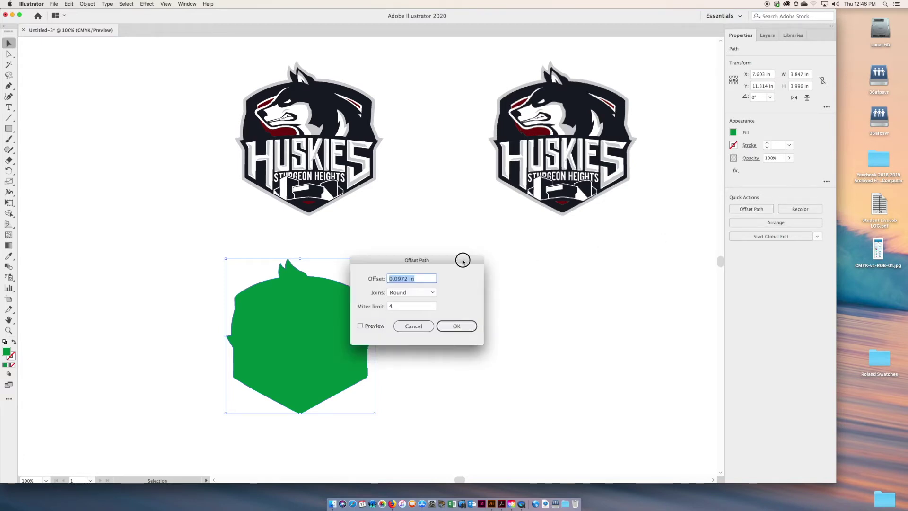
pyautogui.moveTo(457, 262); pyautogui.dragTo(494, 264)
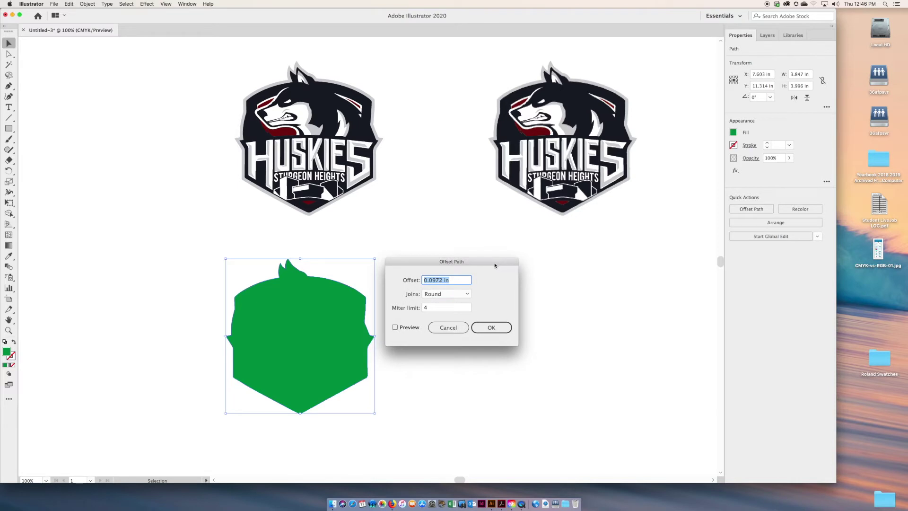
pyautogui.click(410, 328)
pyautogui.click(410, 327)
pyautogui.click(414, 326)
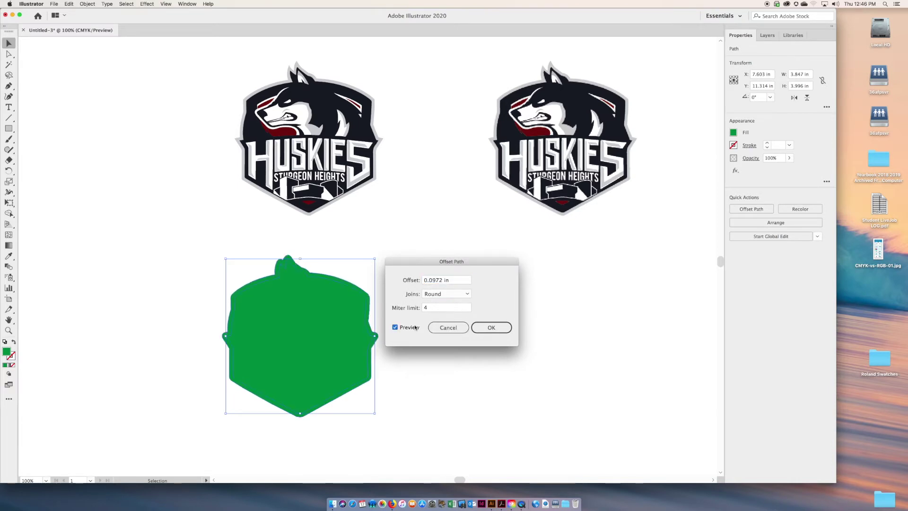
pyautogui.click(443, 281)
pyautogui.tripleClick(445, 280)
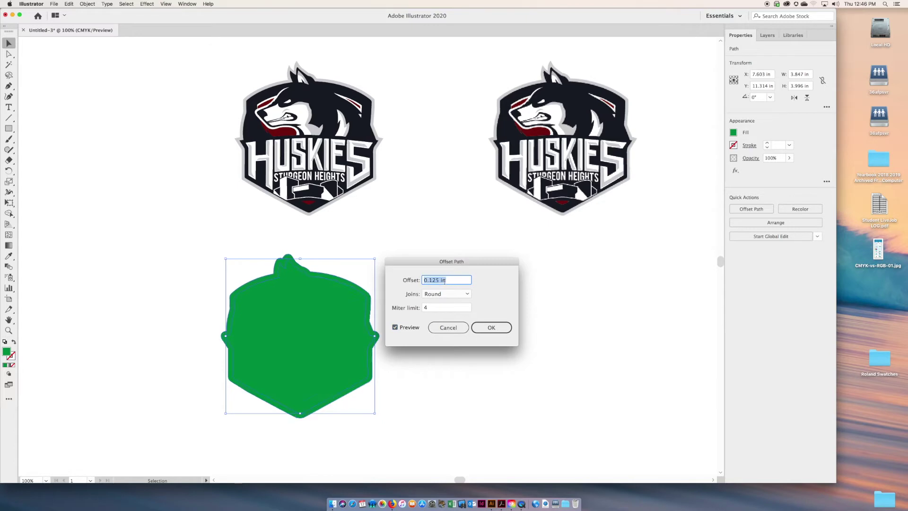
pyautogui.write('0.375')
pyautogui.press('Up')
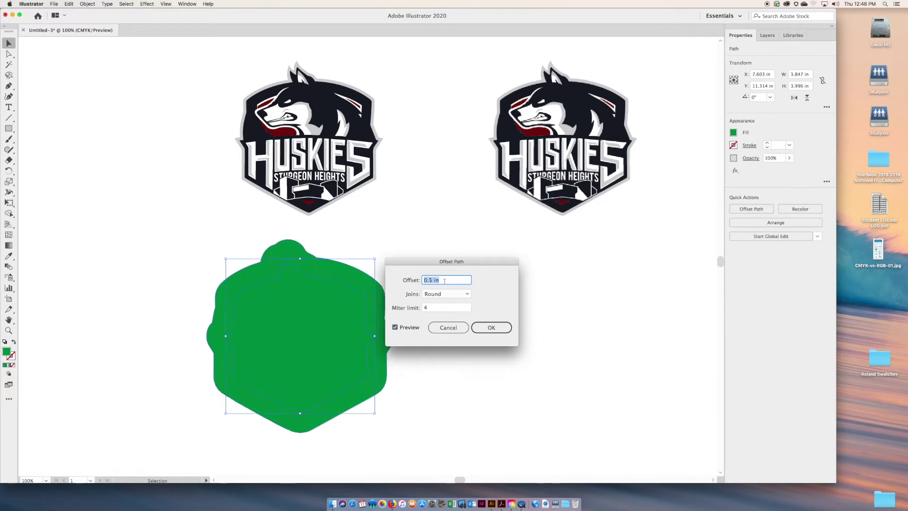
pyautogui.press('Down')
pyautogui.press('Down')
pyautogui.press('Down')
pyautogui.press('Down')
pyautogui.press('Down')
pyautogui.press('Down')
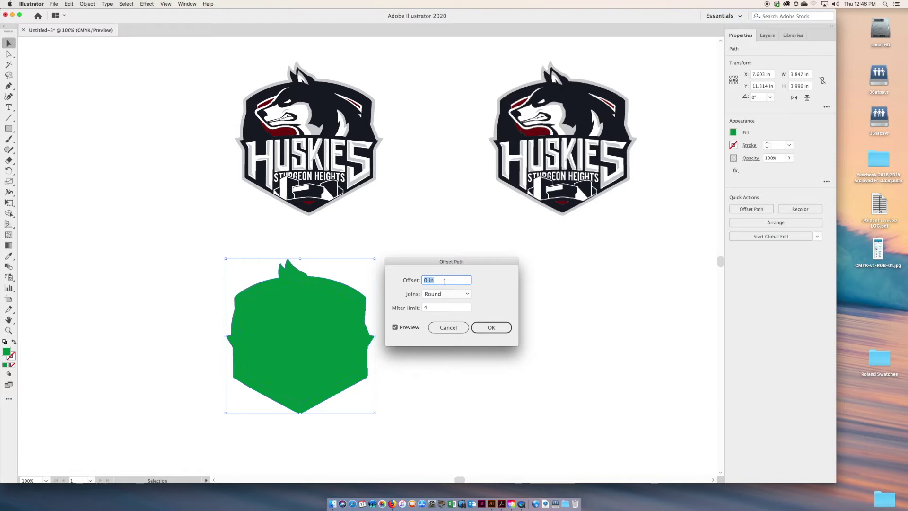
pyautogui.press('Down')
pyautogui.press('Up')
pyautogui.press('Up')
pyautogui.press('Up')
pyautogui.press('Up')
pyautogui.press('Up')
pyautogui.press('Down')
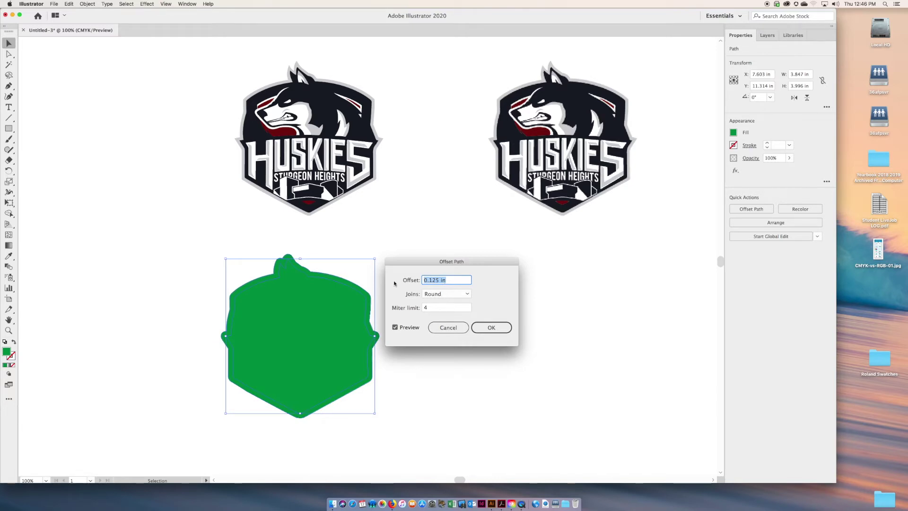
pyautogui.click(448, 327)
# - Create an offset path around the green silhouette with a 7 pt (0.0972 in) offset and Round joins, checking the preview
pyautogui.click(761, 207)
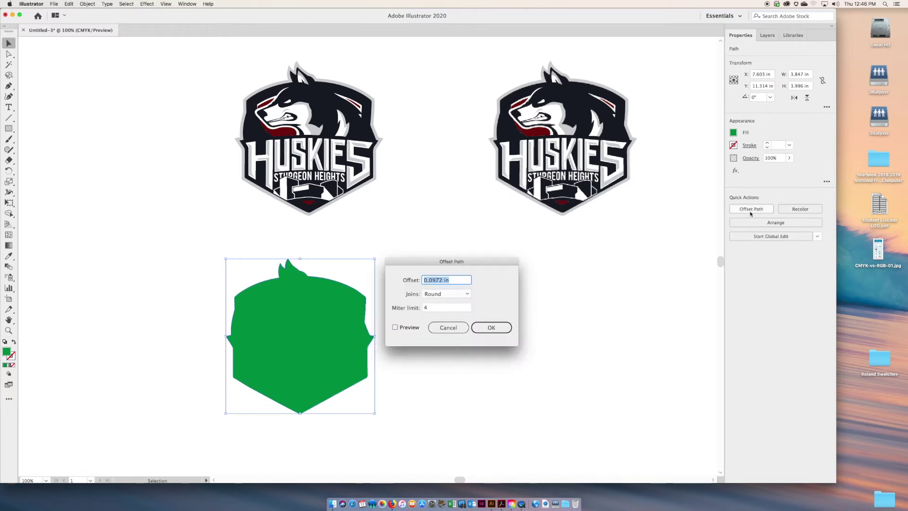
pyautogui.moveTo(438, 267); pyautogui.dragTo(436, 250)
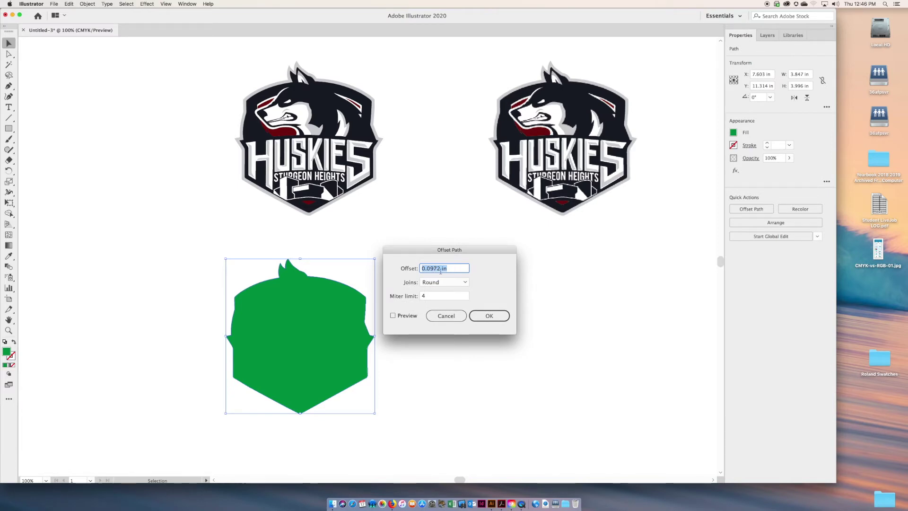
pyautogui.press('BackSpace')
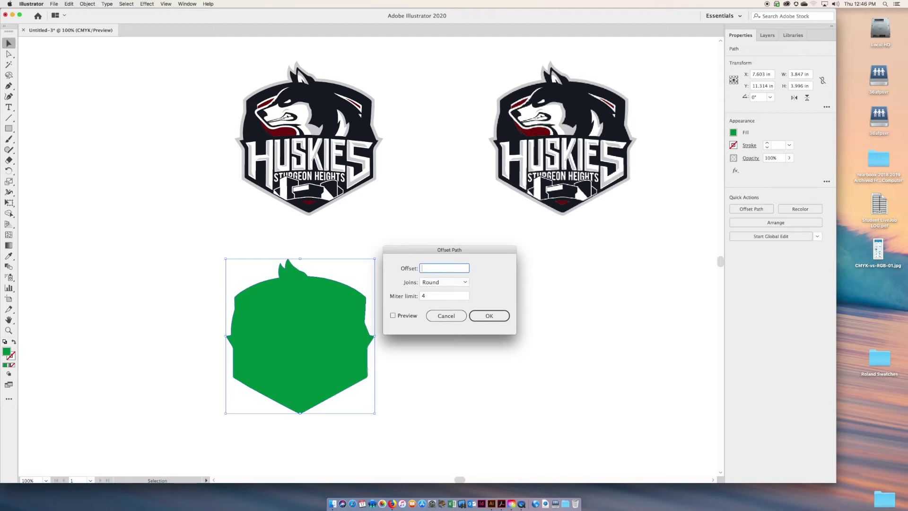
pyautogui.write('7 pt')
pyautogui.click(439, 283)
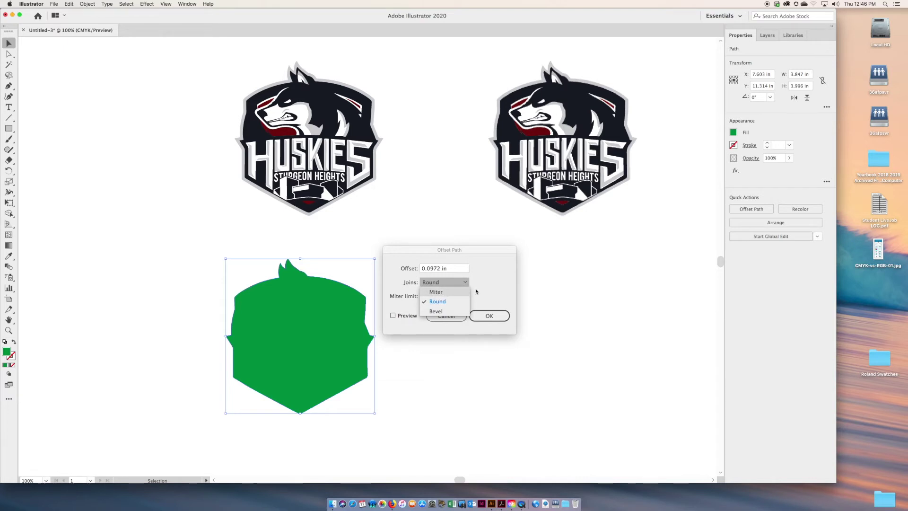
pyautogui.click(443, 304)
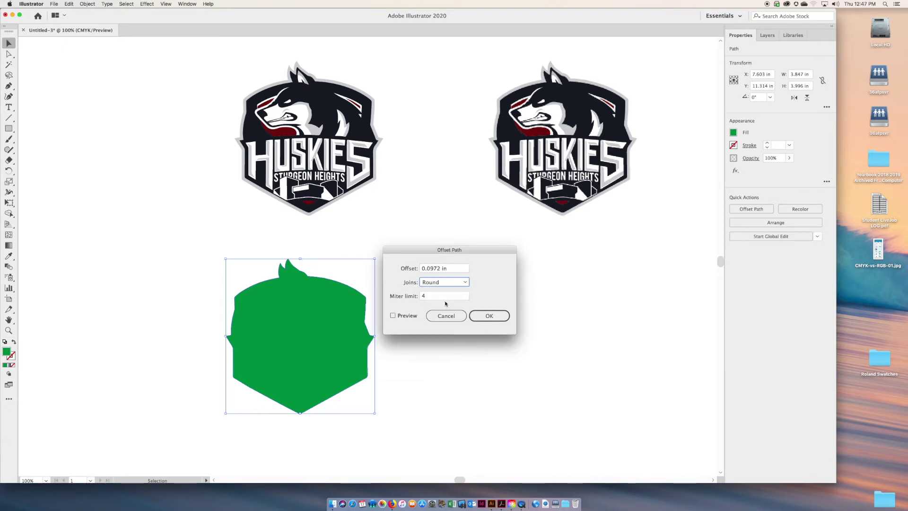
pyautogui.click(404, 315)
pyautogui.click(405, 316)
pyautogui.click(404, 316)
pyautogui.click(404, 316)
pyautogui.click(404, 316)
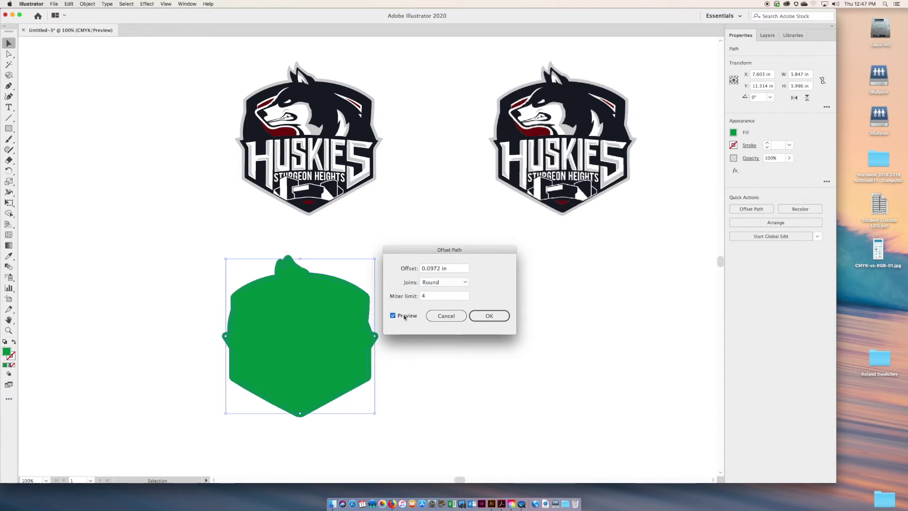
pyautogui.click(488, 315)
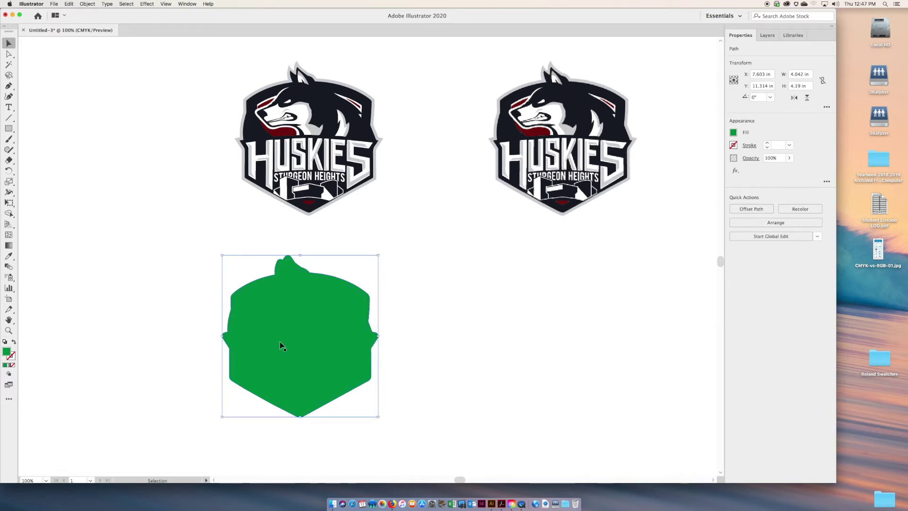
# - Pull the original silhouette and its larger offset shape apart beneath the logos, leaving the offset shape farther right
pyautogui.moveTo(270, 298); pyautogui.dragTo(409, 308)
pyautogui.moveTo(293, 303); pyautogui.dragTo(522, 275)
pyautogui.click(437, 370)
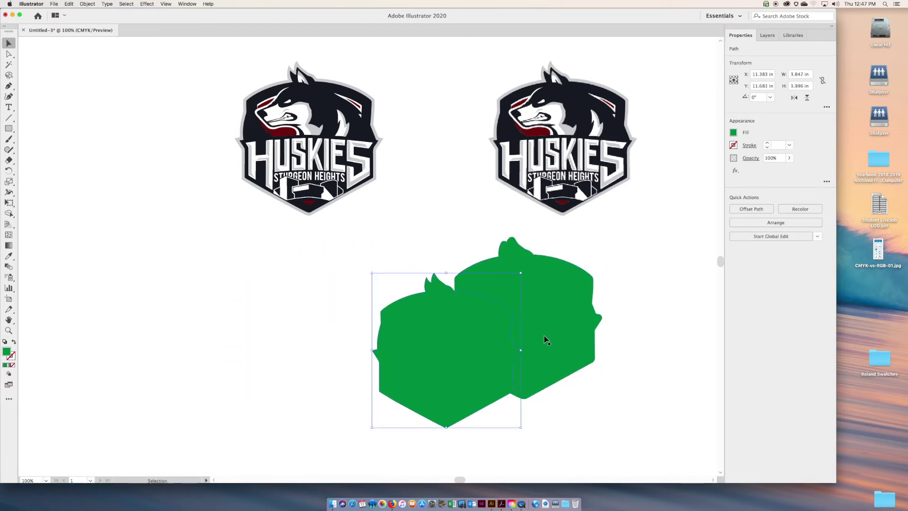
# - Fill the original, smaller silhouette with red and move it left, clear of the green offset shape
pyautogui.click(734, 133)
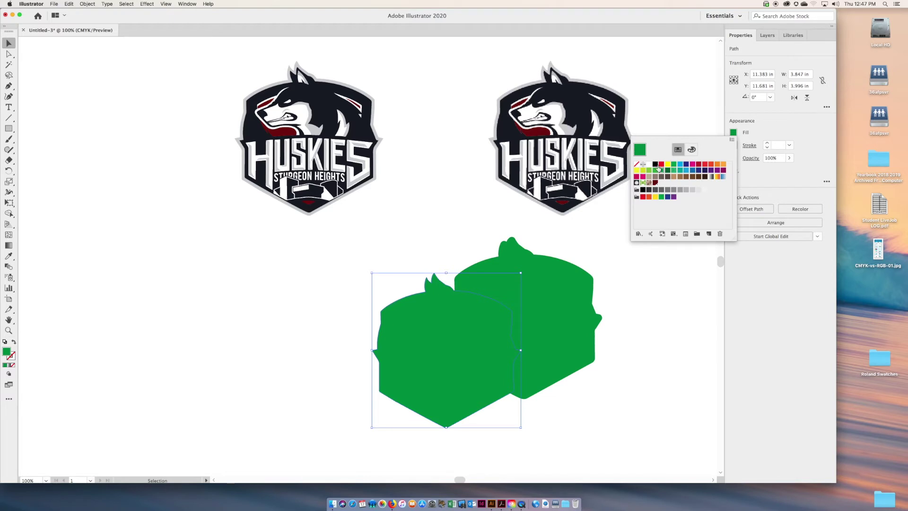
pyautogui.click(649, 194)
pyautogui.click(446, 350)
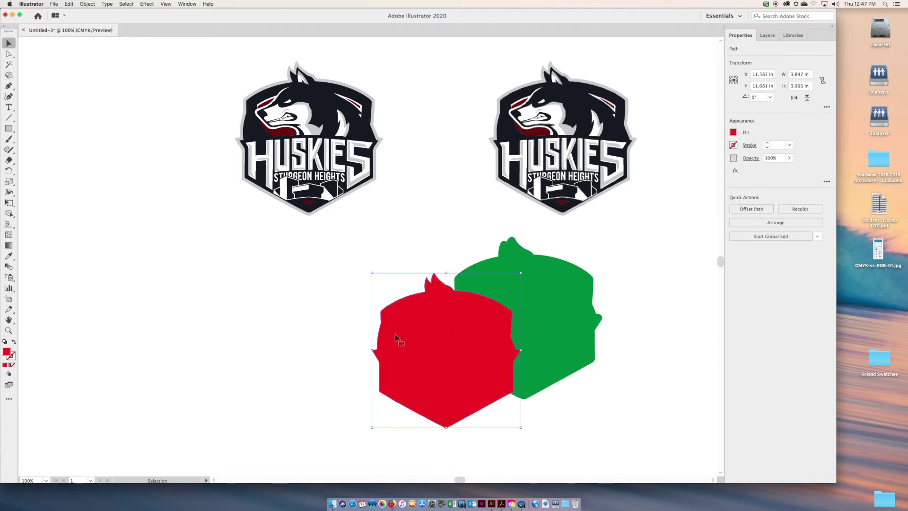
pyautogui.moveTo(397, 339); pyautogui.dragTo(291, 327)
# - Move the green offset shape to about X 11.117 in, Y 11.149 in, overlapping the red silhouette, and send it to the back
pyautogui.click(482, 302)
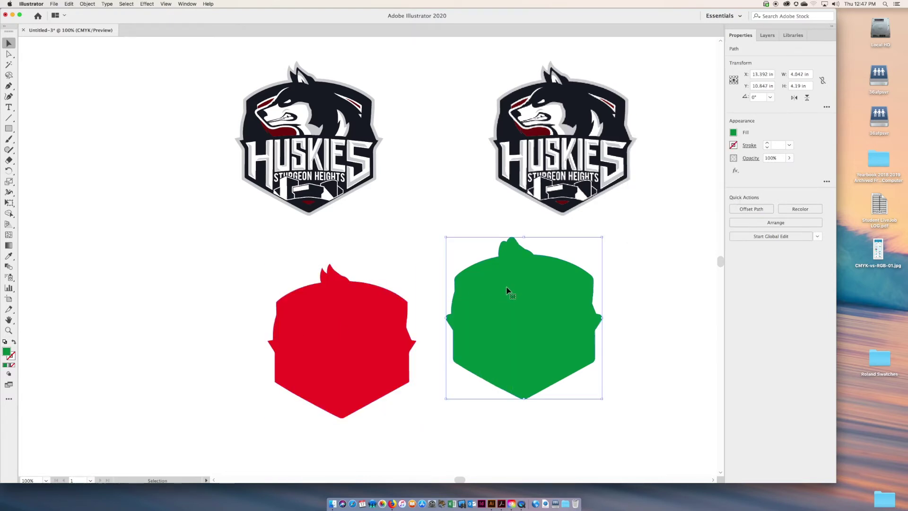
pyautogui.moveTo(506, 290); pyautogui.dragTo(421, 299)
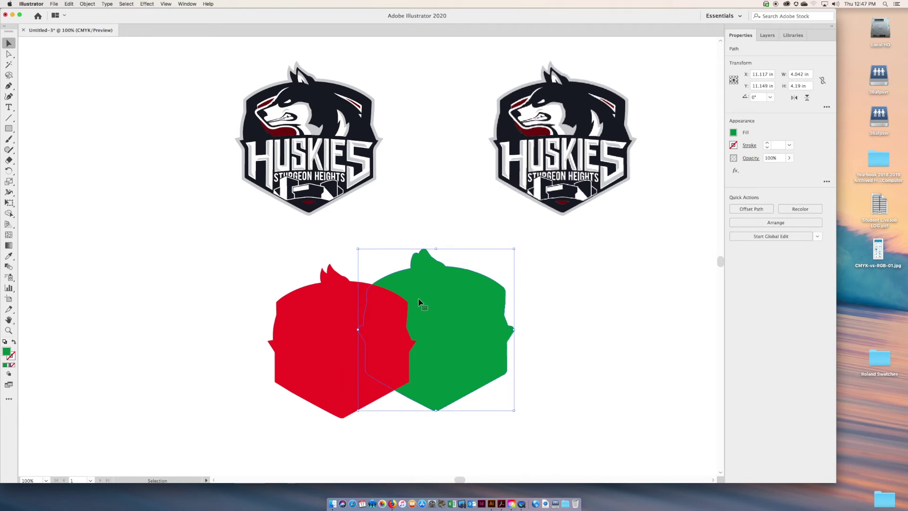
pyautogui.click(87, 4)
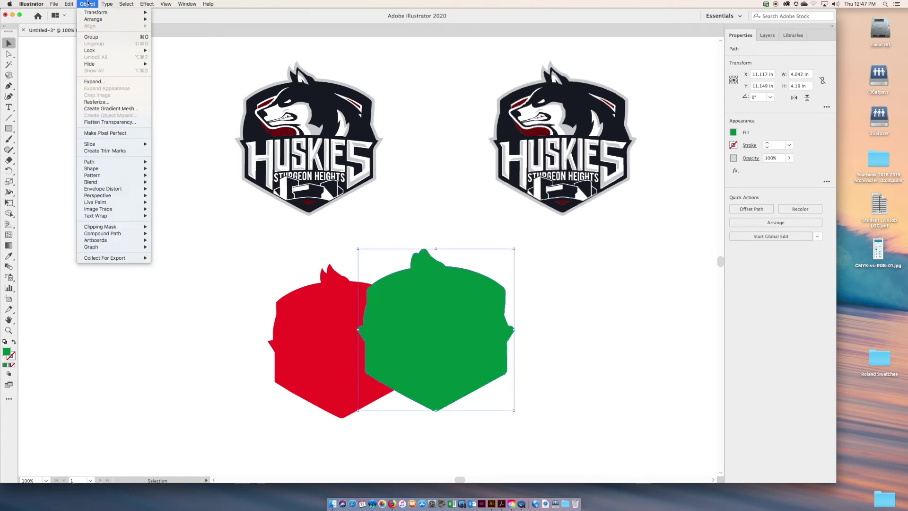
pyautogui.moveTo(98, 22)
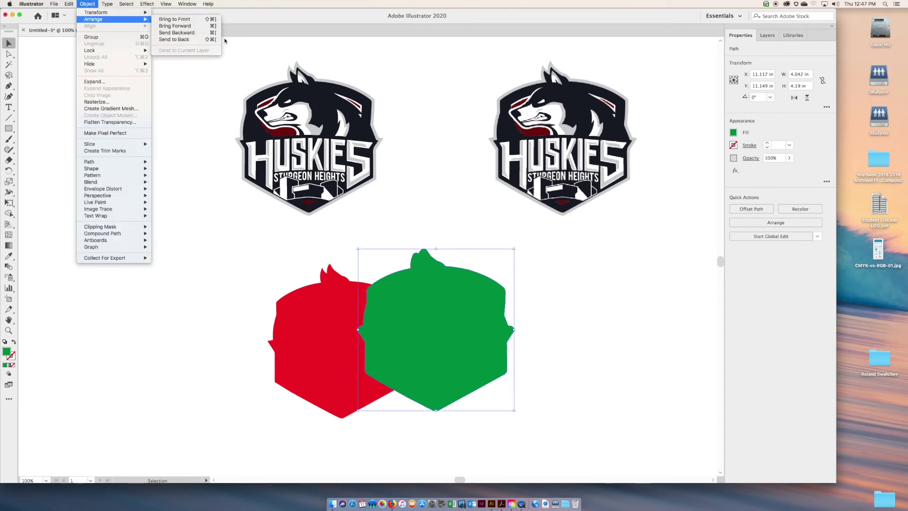
pyautogui.click(172, 39)
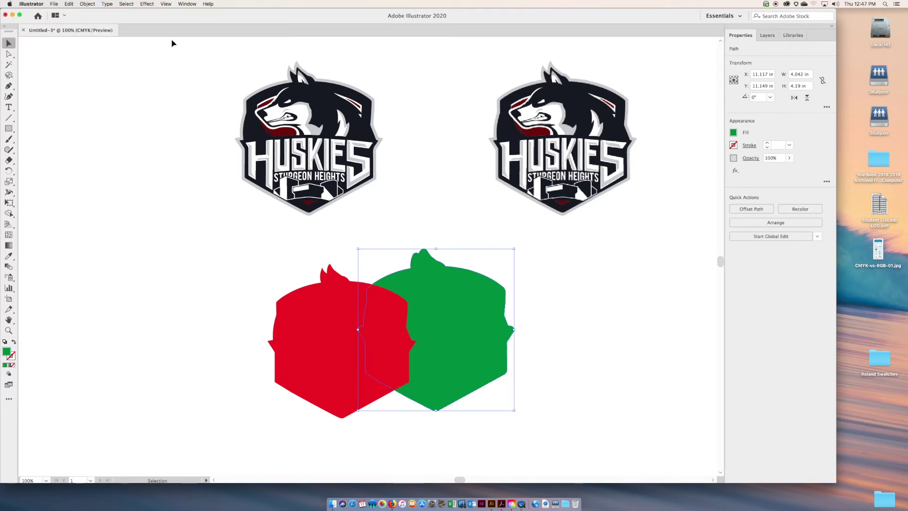
pyautogui.click(88, 4)
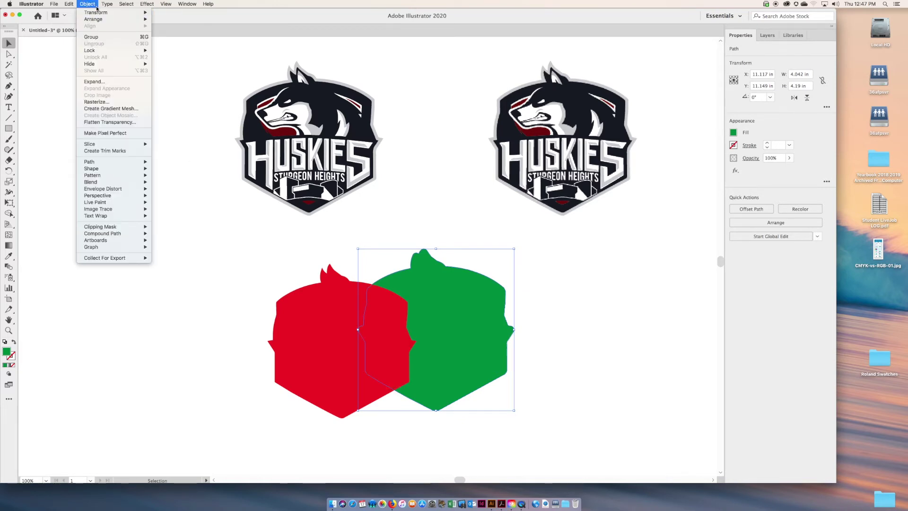
# - Bring the green offset shape in front of the red silhouette and move it to about X 10.768 in, Y 11.269 in
pyautogui.moveTo(98, 19)
pyautogui.click(171, 19)
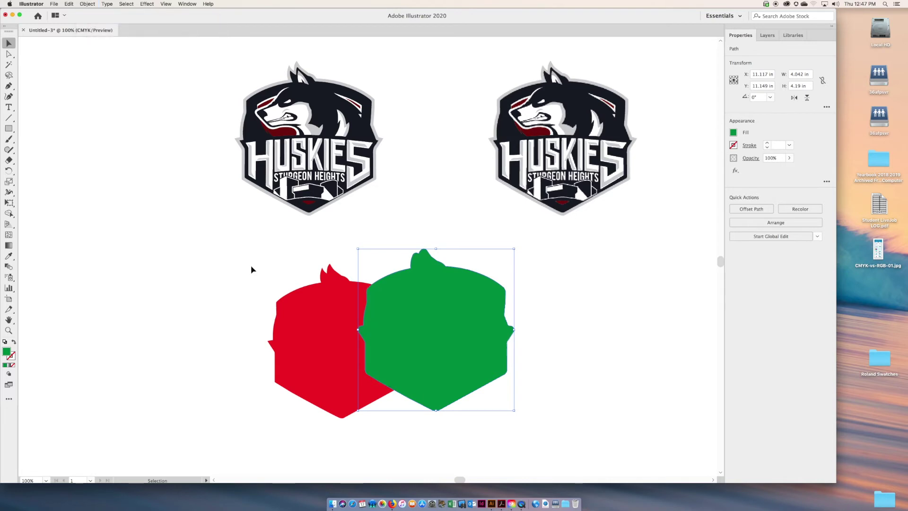
pyautogui.moveTo(442, 322)
pyautogui.mouseDown()
pyautogui.moveTo(405, 312)
pyautogui.moveTo(428, 327)
pyautogui.mouseUp()
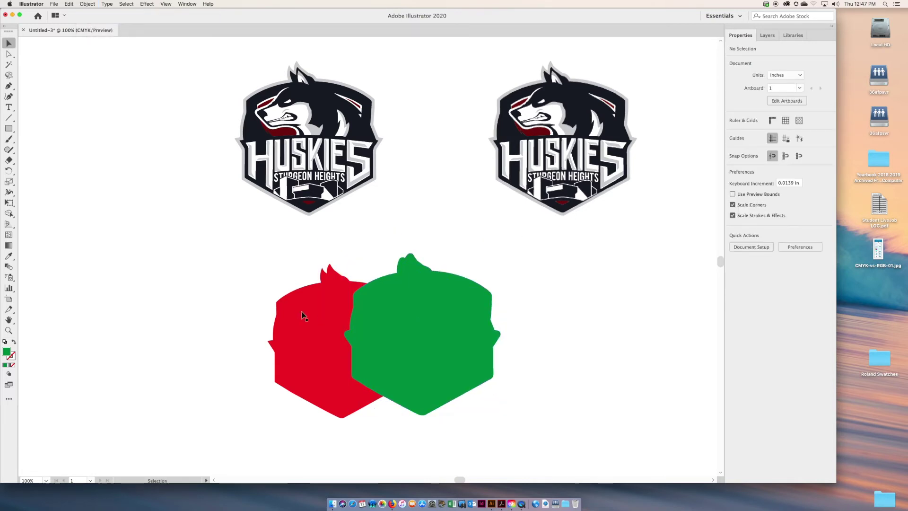
# - Move the red silhouette left, clear of the green offset shape, and delete it
pyautogui.click(318, 341)
pyautogui.moveTo(318, 340); pyautogui.dragTo(278, 300)
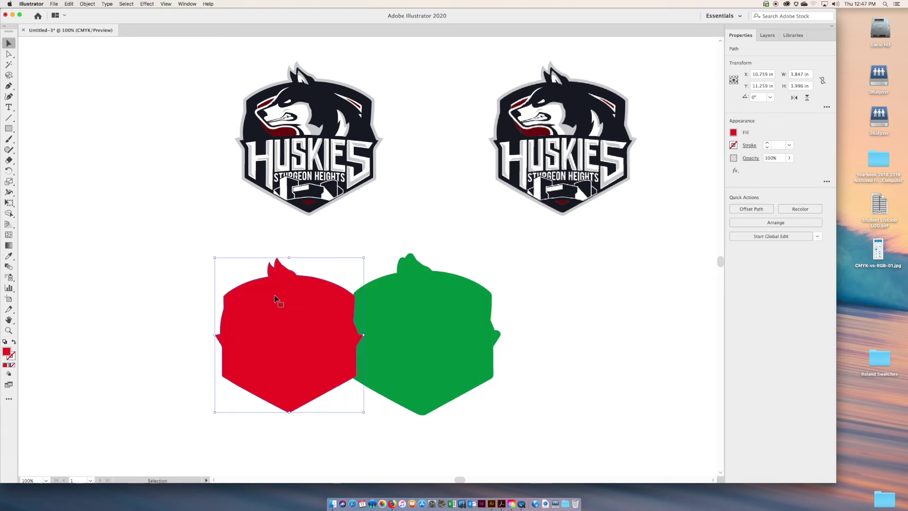
pyautogui.click(406, 321)
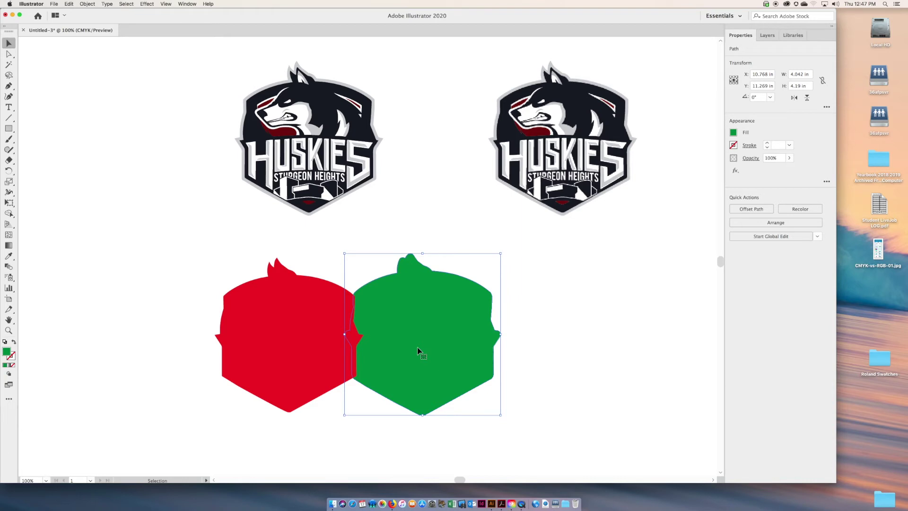
pyautogui.moveTo(305, 318); pyautogui.dragTo(278, 323)
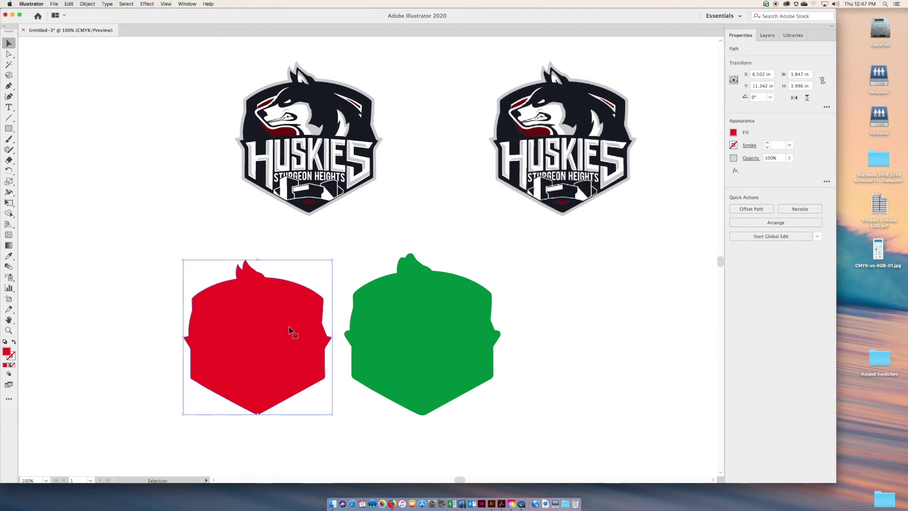
pyautogui.press('Delete')
# - Shift the green offset shape up and left, and swap its fill and stroke for a 1 pt green outline without fill
pyautogui.click(454, 303)
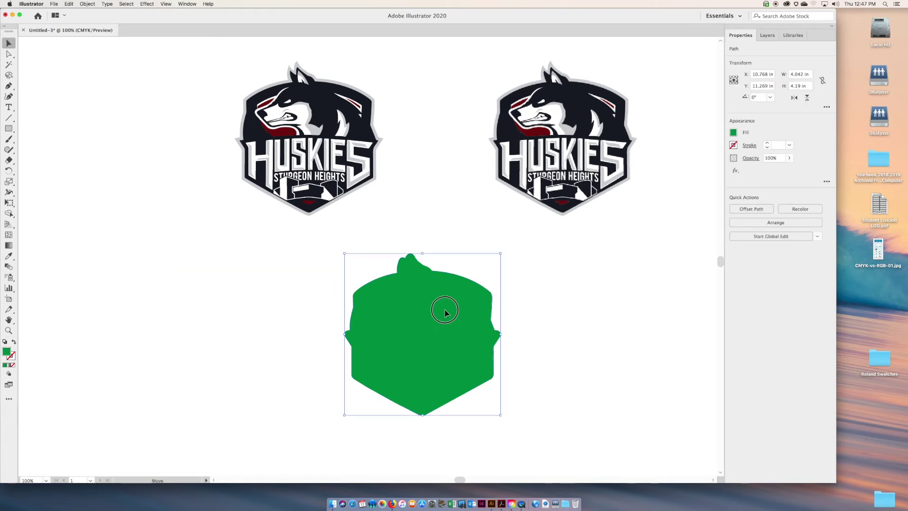
pyautogui.moveTo(442, 308); pyautogui.dragTo(401, 293)
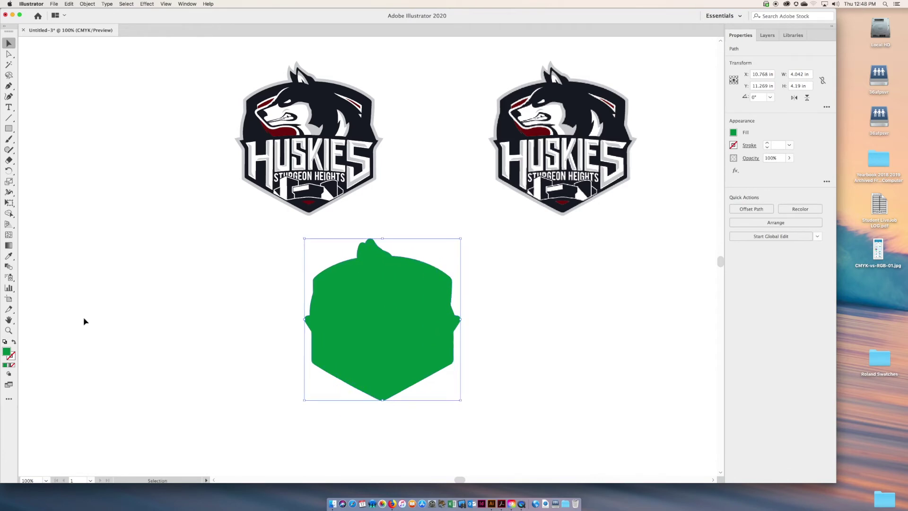
pyautogui.click(14, 341)
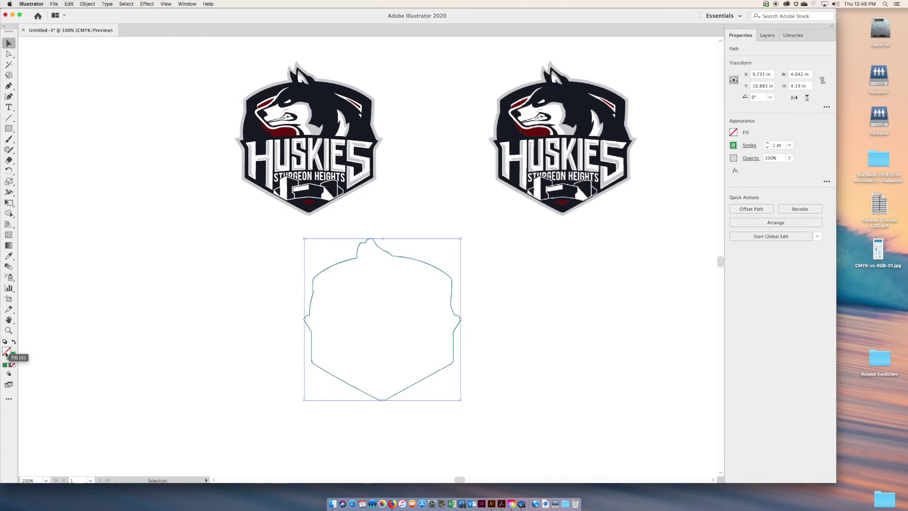
pyautogui.click(11, 357)
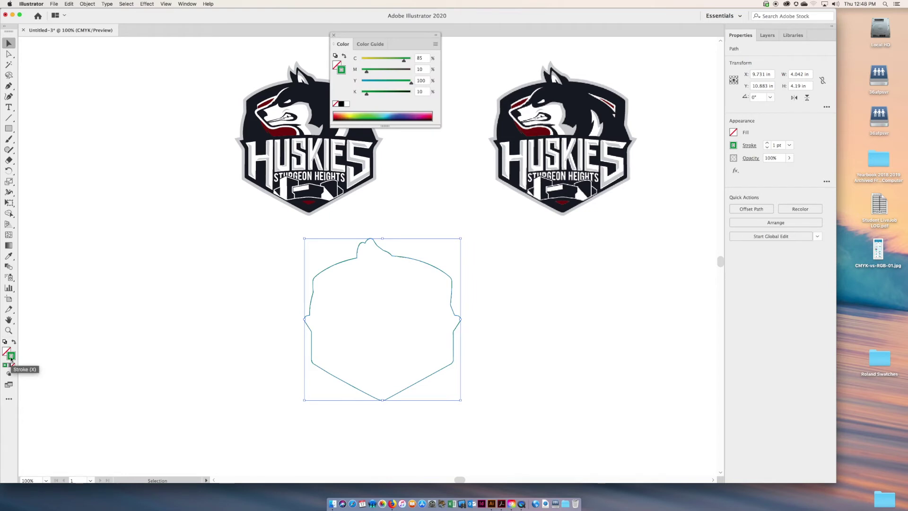
pyautogui.click(334, 35)
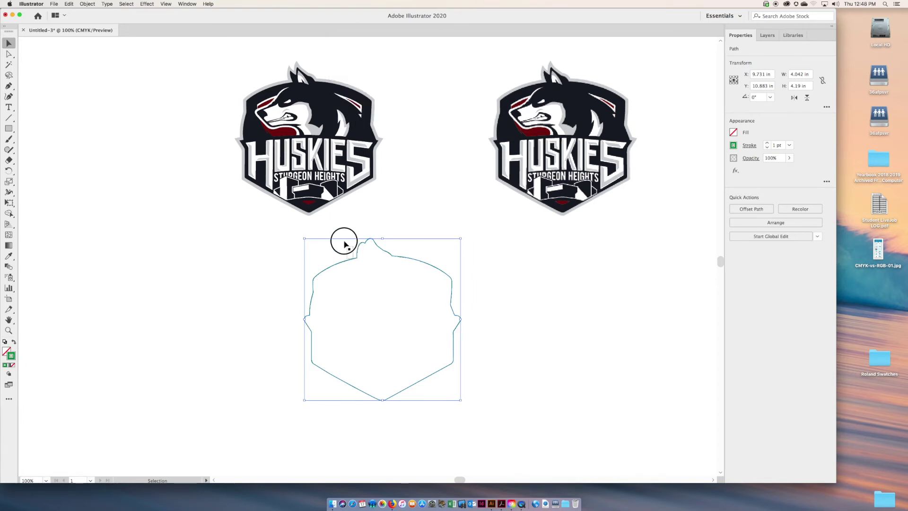
# - Position the green outline evenly around the left Huskies logo, at about X 7.833 in, Y 6.203 in
pyautogui.click(317, 182)
pyautogui.click(290, 284)
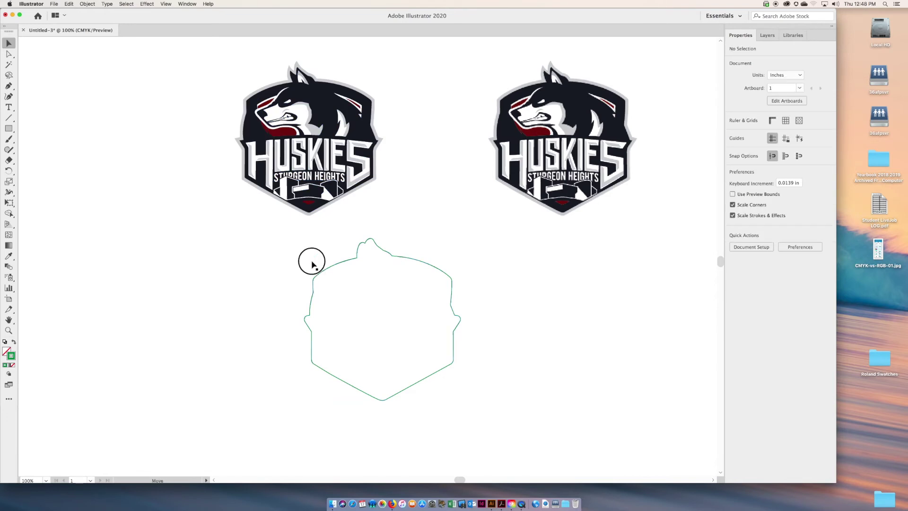
pyautogui.moveTo(311, 263); pyautogui.dragTo(240, 102)
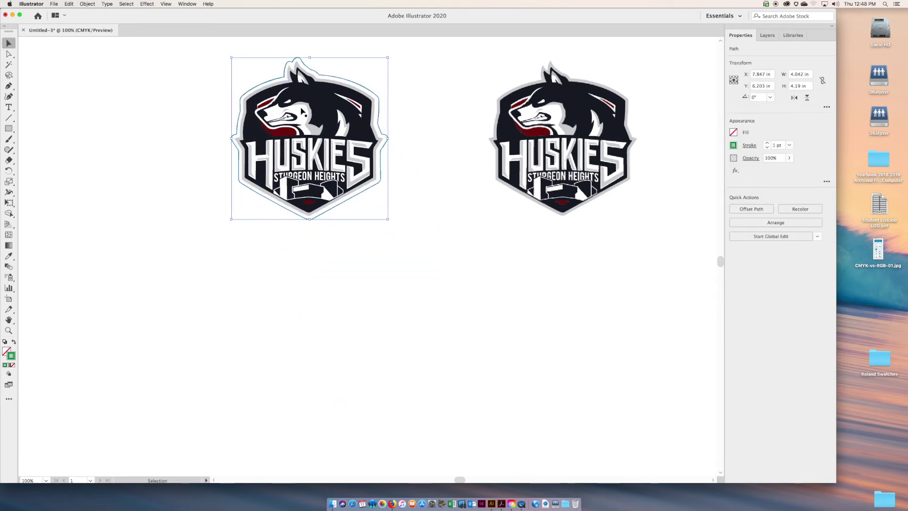
pyautogui.press('Left')
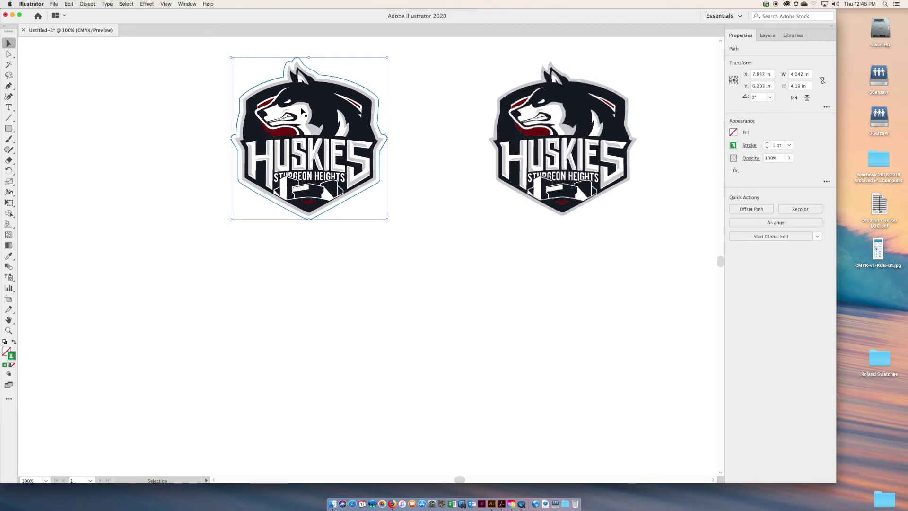
pyautogui.press('Right')
pyautogui.press('Up')
pyautogui.click(189, 77)
# - Examine the gap between the green outline and the left logo's gray border at close range
pyautogui.moveTo(248, 99); pyautogui.dragTo(494, 273)
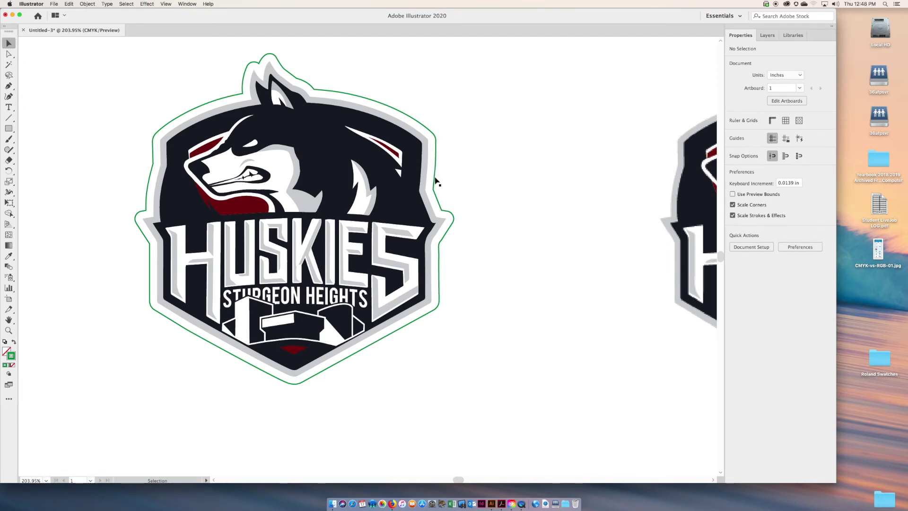
pyautogui.click(435, 179)
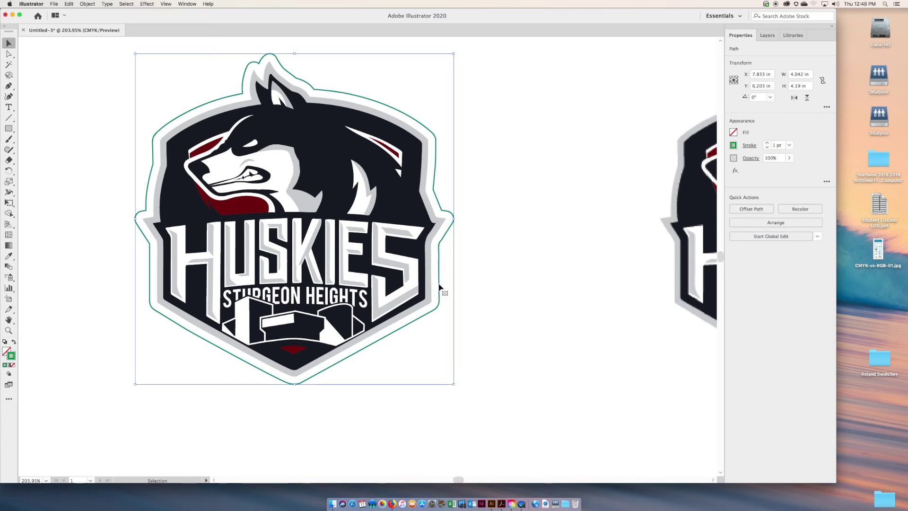
pyautogui.click(78, 121)
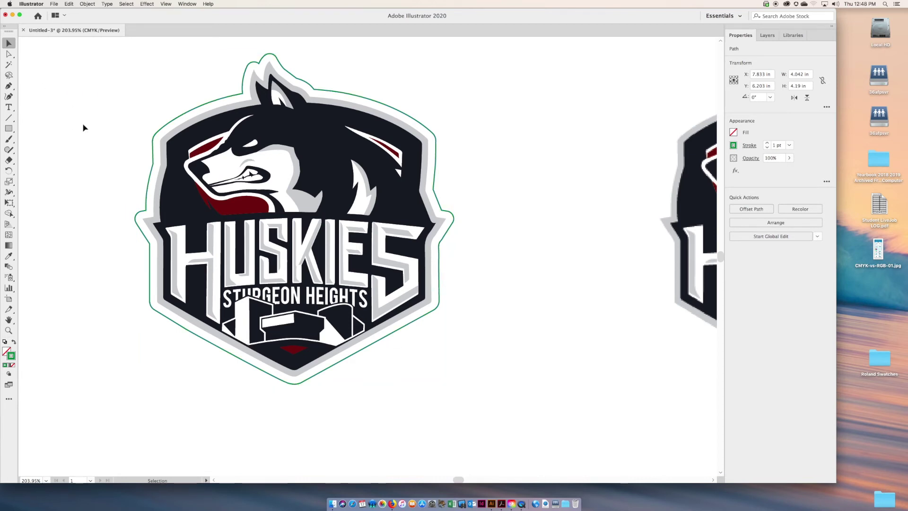
pyautogui.click(206, 106)
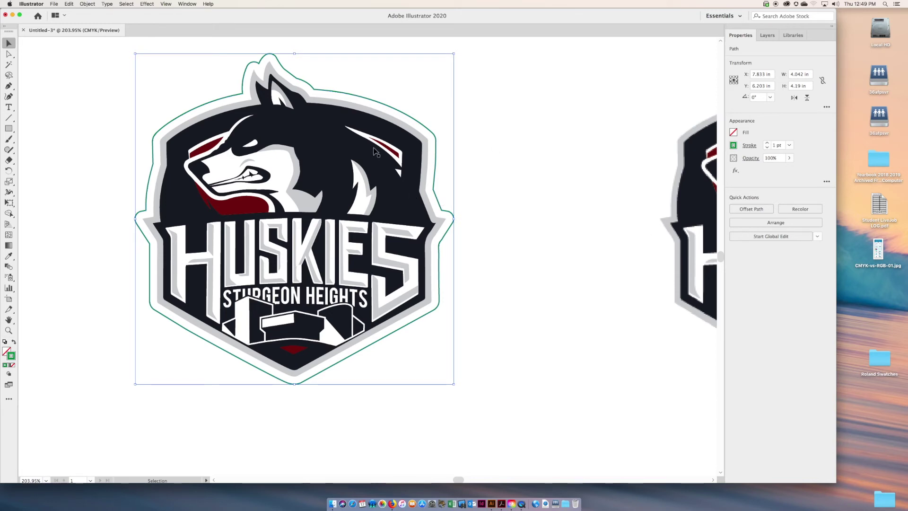
pyautogui.click(449, 150)
pyautogui.click(437, 143)
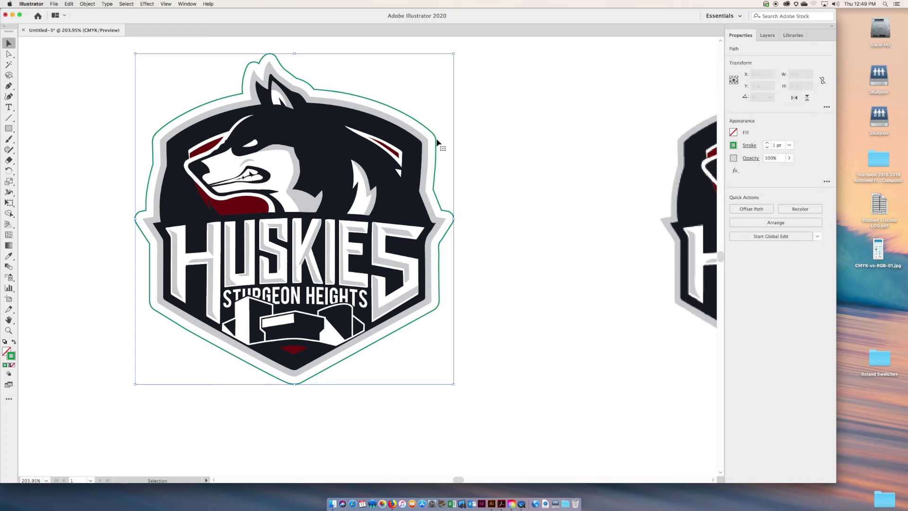
pyautogui.click(520, 182)
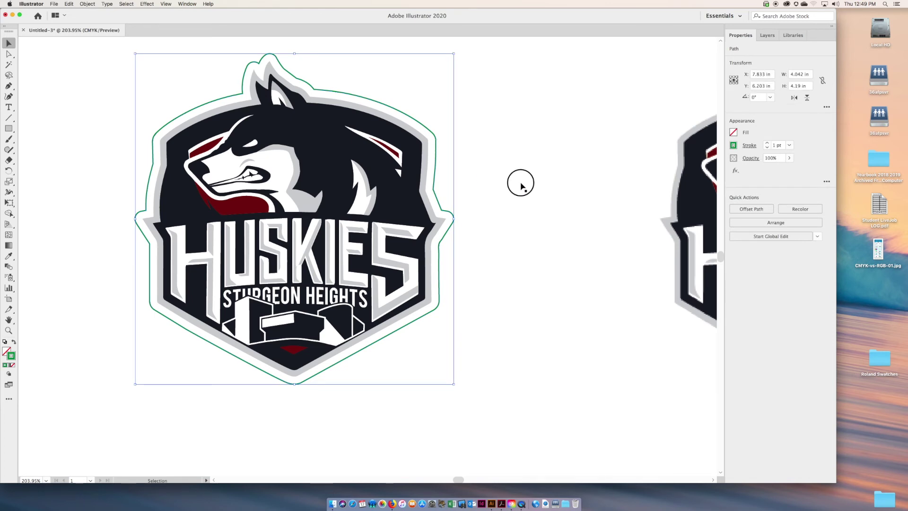
pyautogui.click(437, 150)
pyautogui.scroll(1, 462, 172)
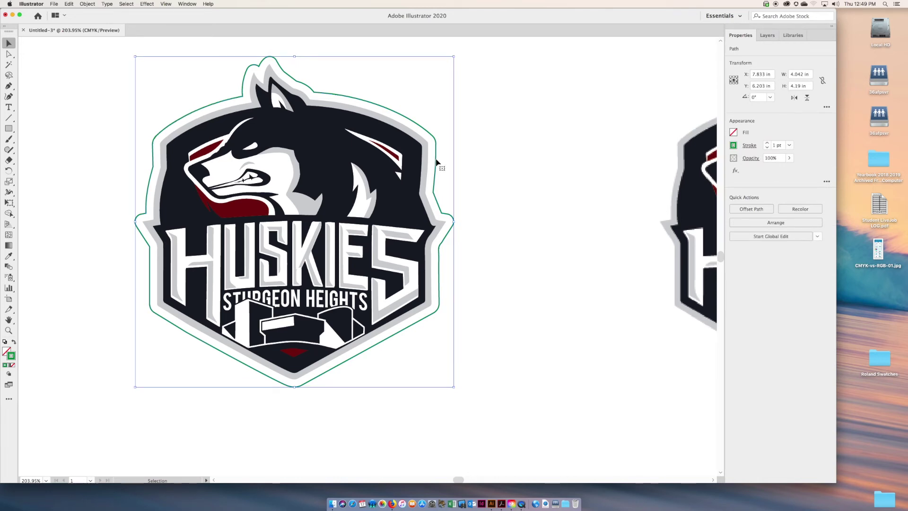
# - Open Roland Cut Contour Swatch Versa Camm.ai from the Roland Swatches folder on the desktop
pyautogui.doubleClick(877, 360)
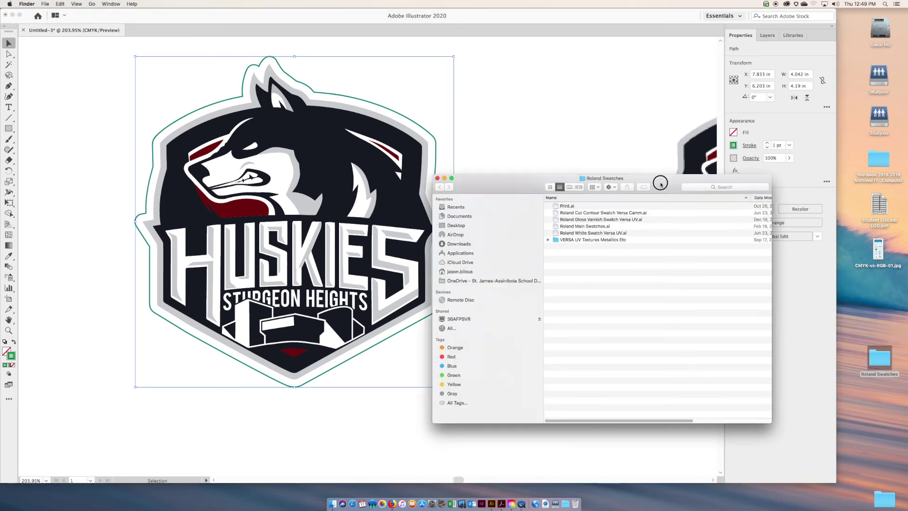
pyautogui.moveTo(661, 186); pyautogui.dragTo(656, 144)
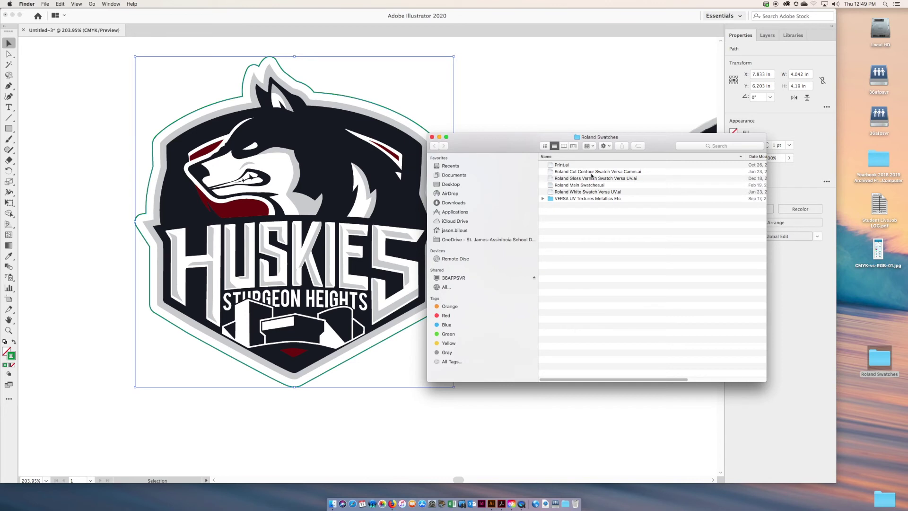
pyautogui.doubleClick(582, 171)
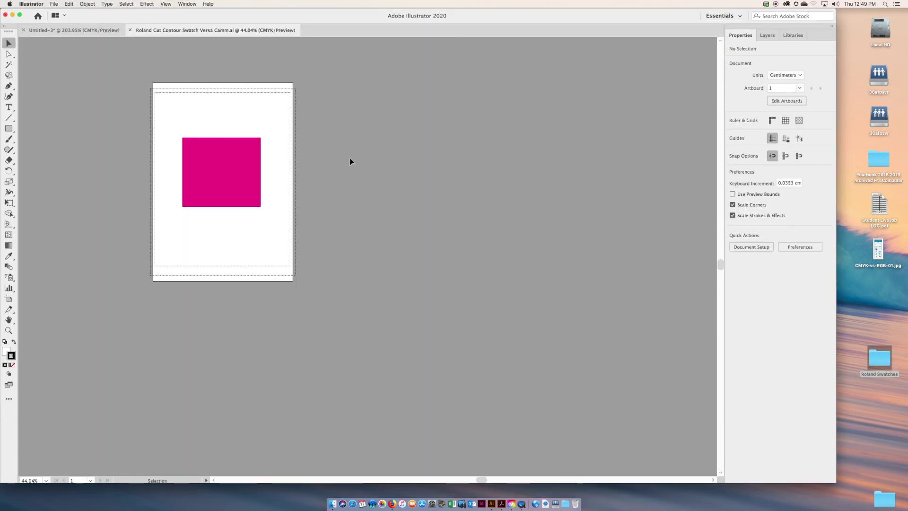
# - Copy the magenta rectangle from the cut contour swatch document
pyautogui.click(219, 161)
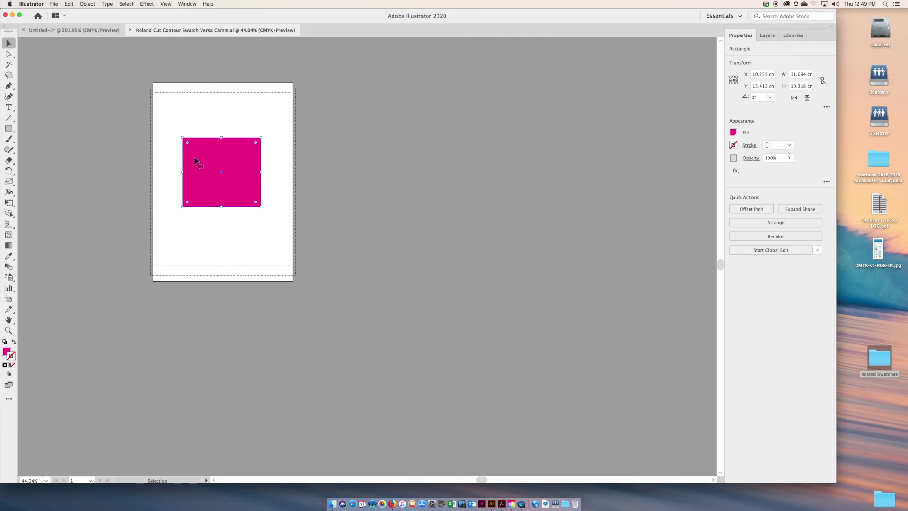
pyautogui.click(69, 4)
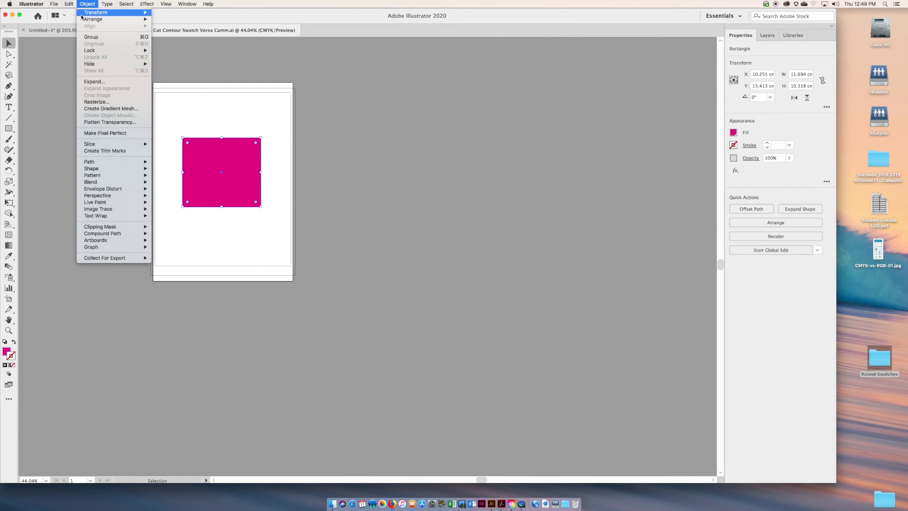
pyautogui.click(77, 37)
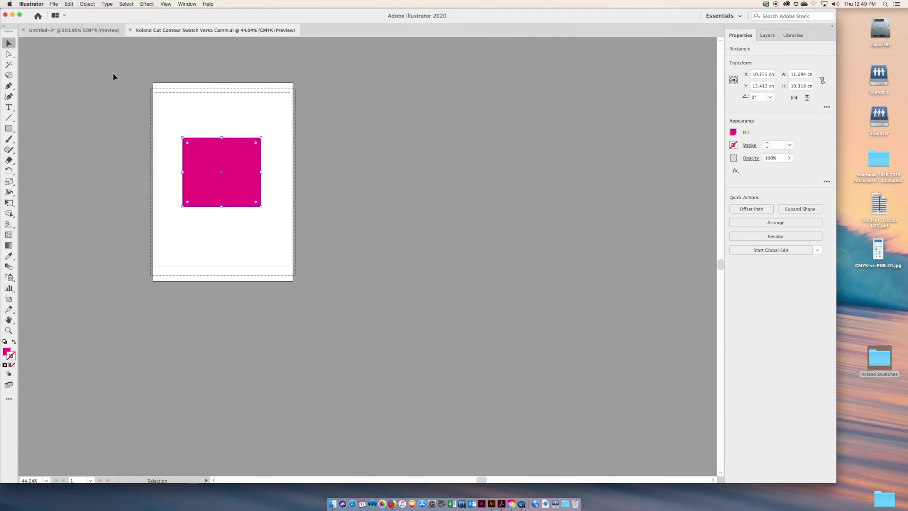
pyautogui.click(111, 66)
# - Return to the Huskies logo document and display its color swatches in the empty area between the two logos
pyautogui.click(90, 30)
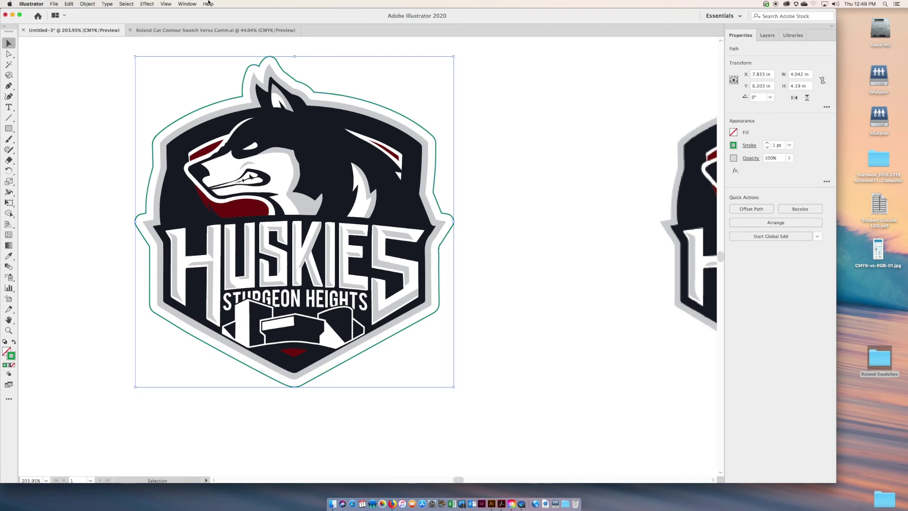
pyautogui.click(187, 4)
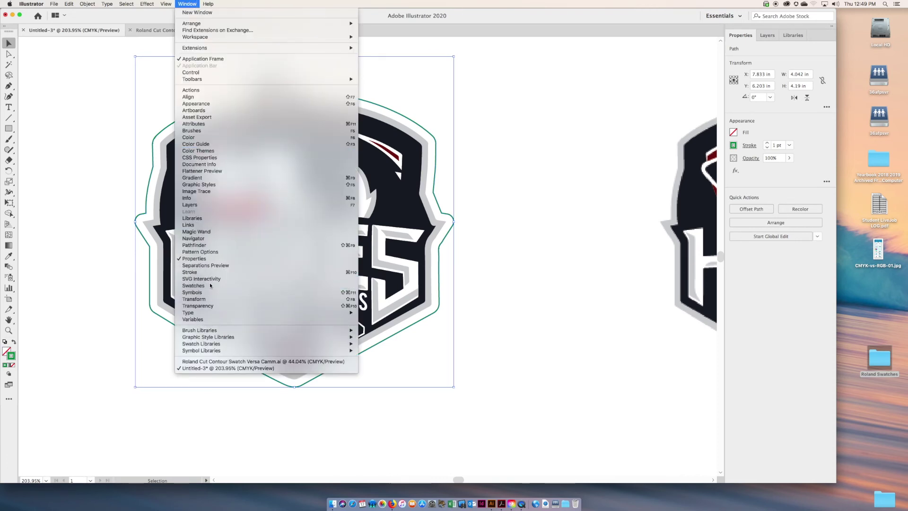
pyautogui.click(194, 286)
pyautogui.moveTo(316, 70); pyautogui.dragTo(537, 82)
pyautogui.moveTo(574, 147); pyautogui.dragTo(573, 176)
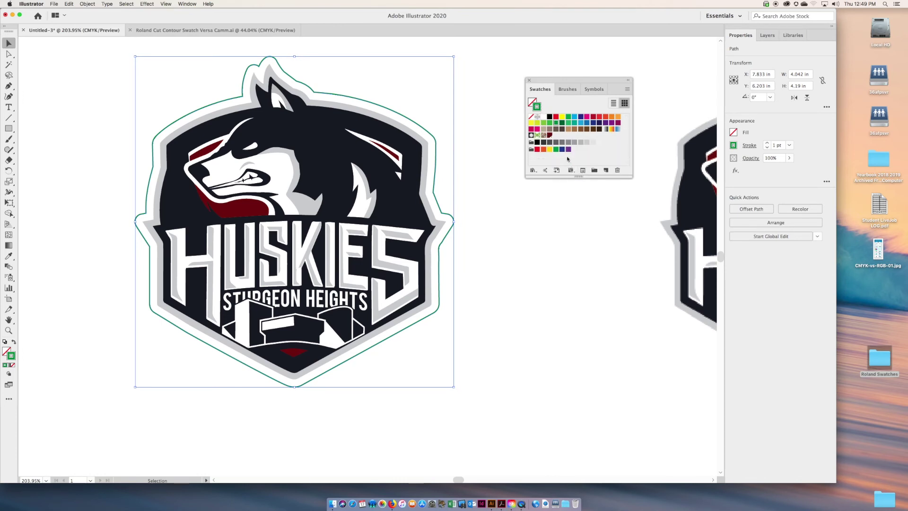
# - Paste the magenta rectangle to bring its swatch into the logo document, and delete the pasted rectangle
pyautogui.press('a')
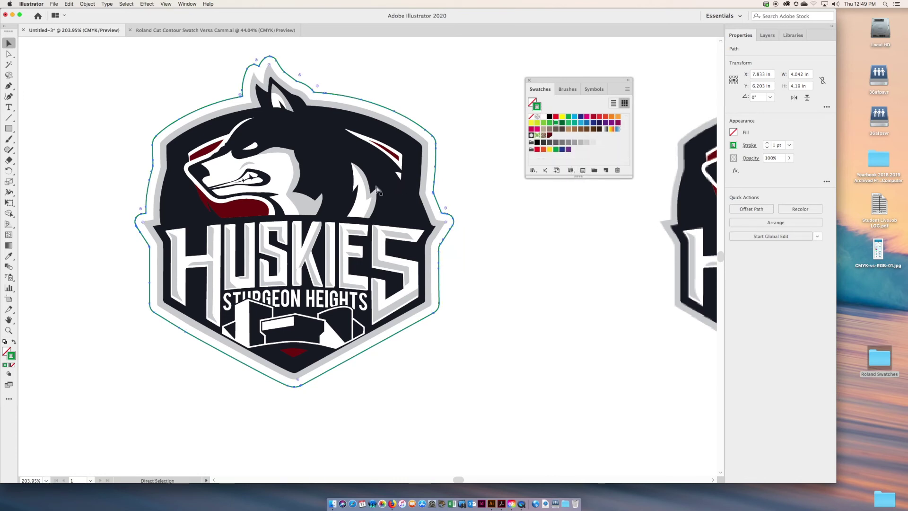
pyautogui.press('v')
pyautogui.hotkey('ctrl', 'v')
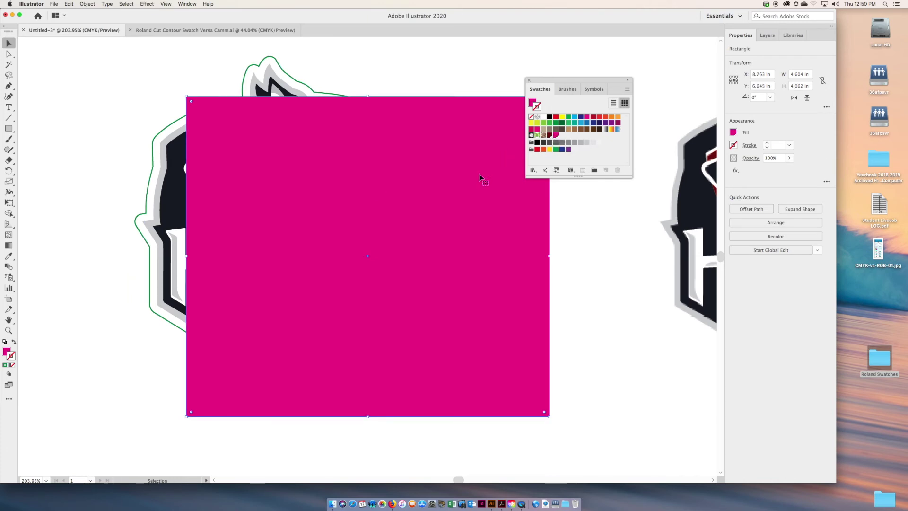
pyautogui.press('Delete')
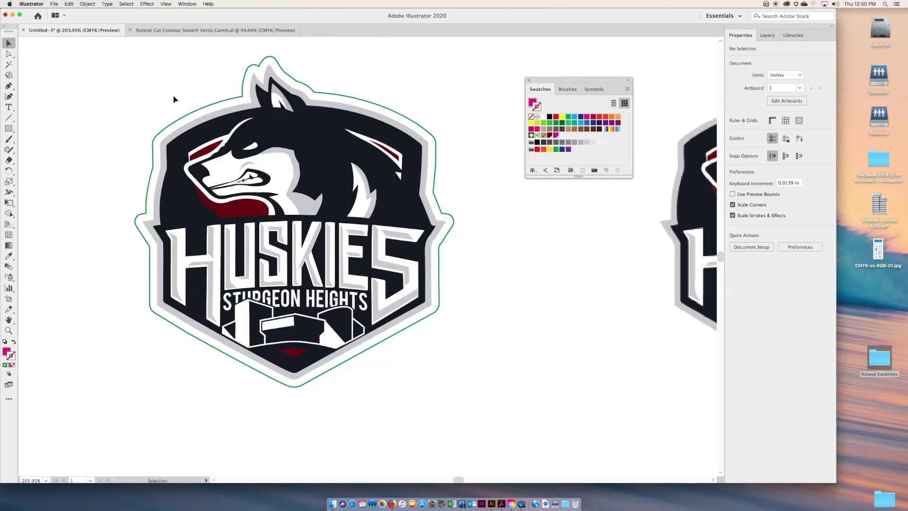
# - Apply the imported magenta CutContour swatch to the stroke of the outline around the left logo, and open the swatch's options
pyautogui.click(189, 118)
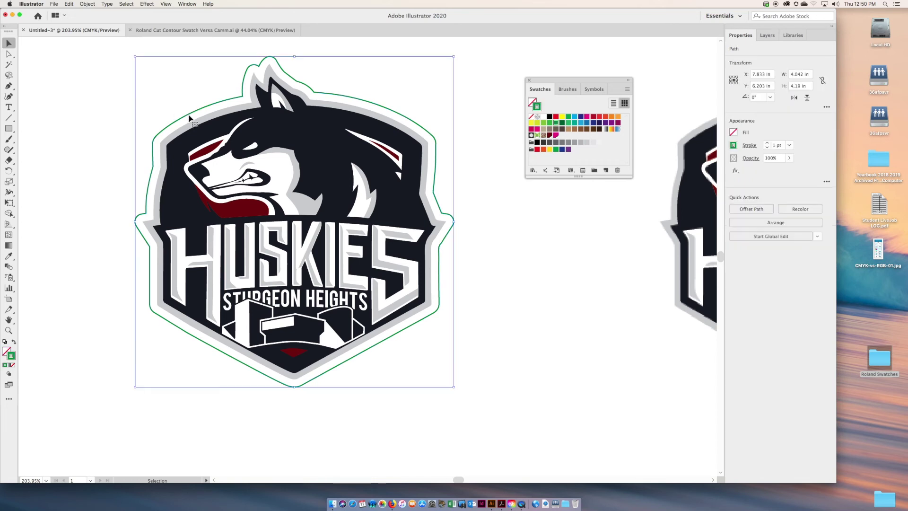
pyautogui.click(556, 135)
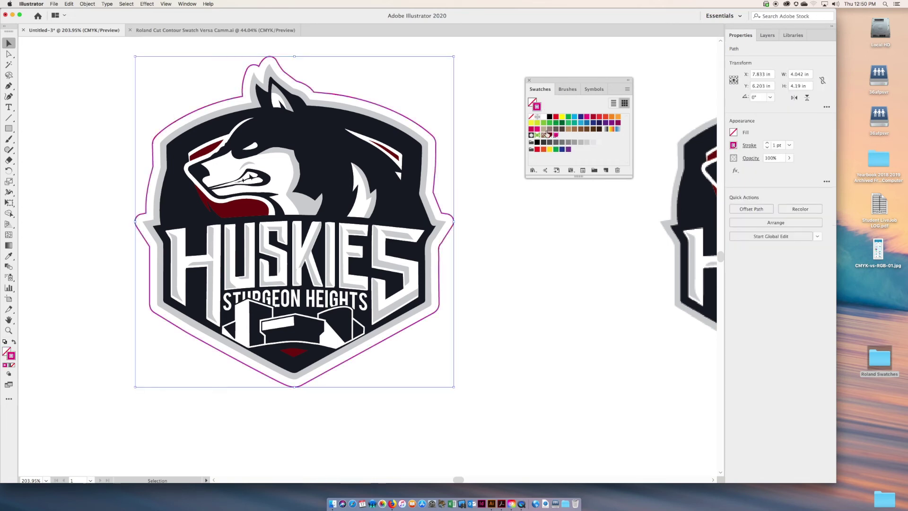
pyautogui.doubleClick(556, 135)
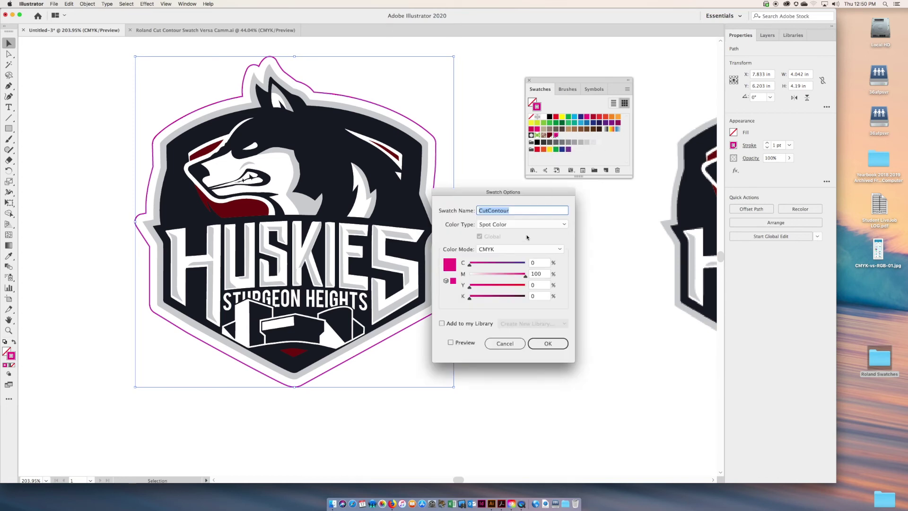
# - Review the CutContour swatch's spot color and CMYK settings, accept them, and close the color swatches
pyautogui.moveTo(521, 195); pyautogui.dragTo(585, 192)
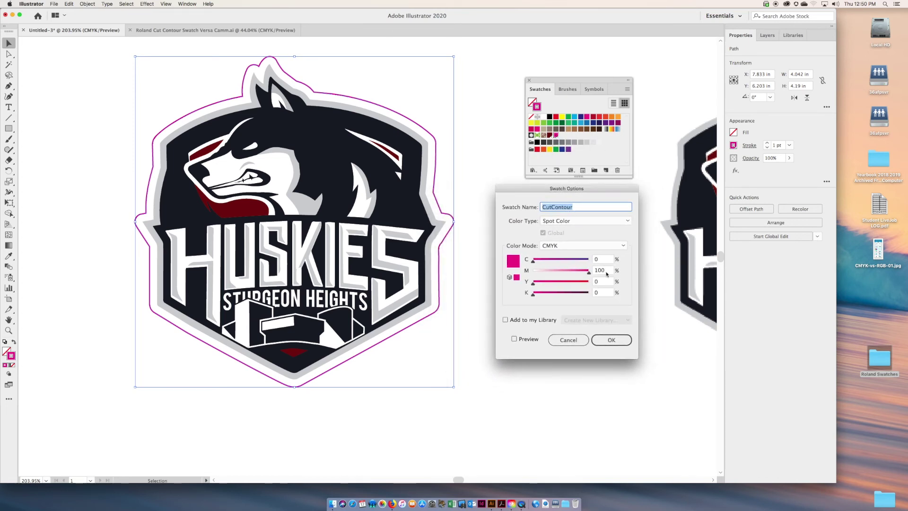
pyautogui.moveTo(584, 191); pyautogui.dragTo(597, 189)
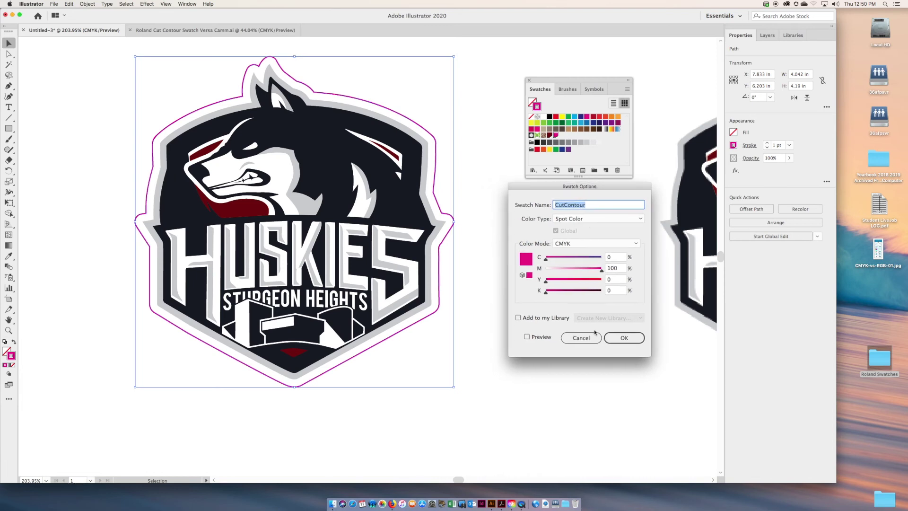
pyautogui.click(621, 337)
pyautogui.click(588, 295)
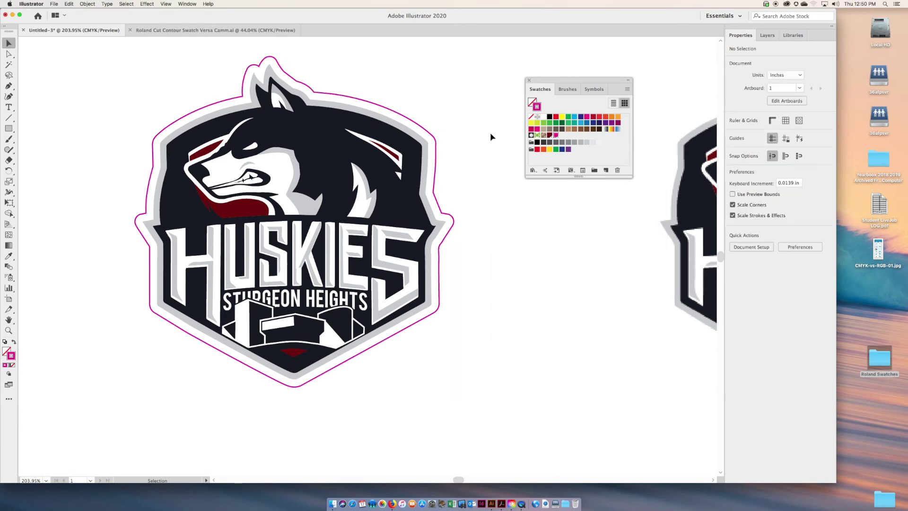
pyautogui.click(529, 80)
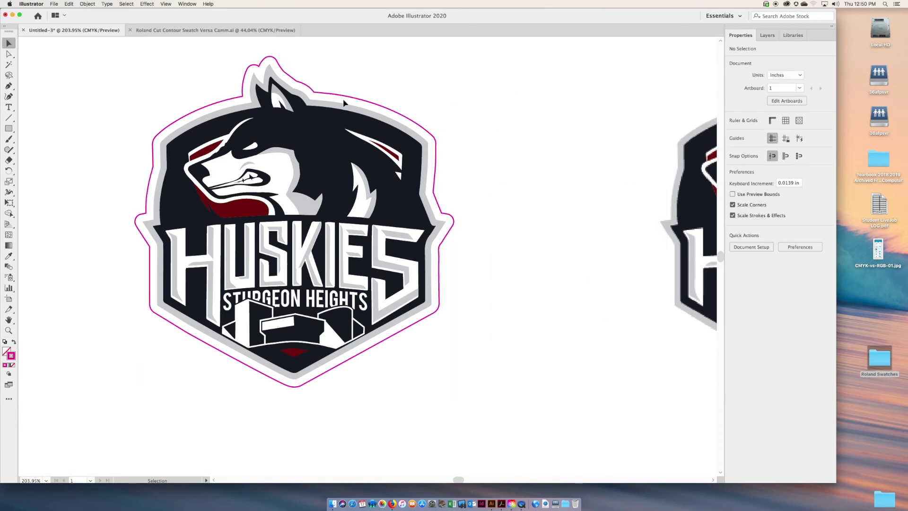
# - Try moving the left logo artwork out of its magenta outline, and undo each move
pyautogui.moveTo(300, 162); pyautogui.dragTo(475, 283)
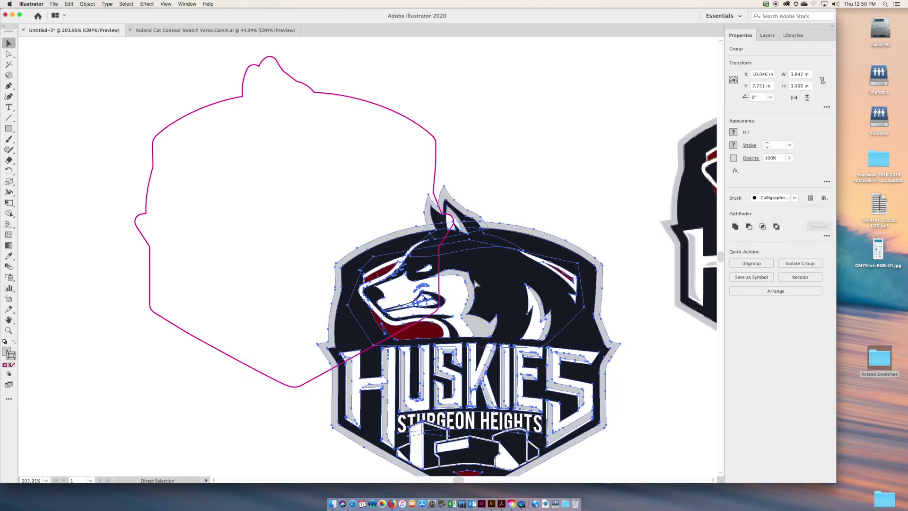
pyautogui.hotkey('ctrl', 'z')
pyautogui.moveTo(311, 176); pyautogui.dragTo(384, 194)
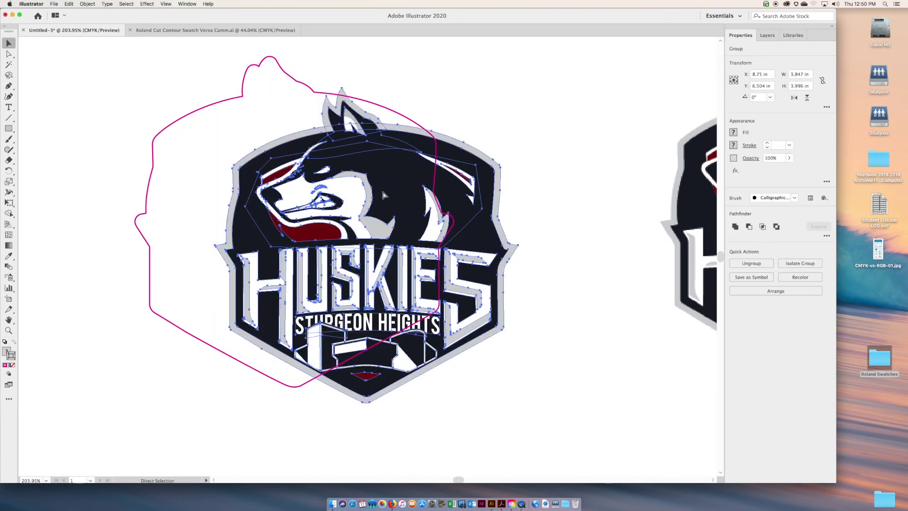
pyautogui.press('super+z')
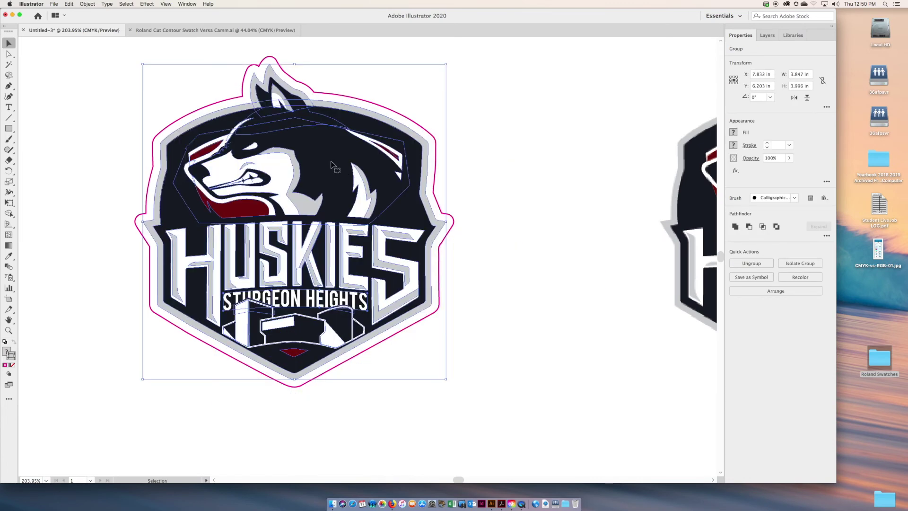
# - Move the magenta cut outline off the left logo into the empty area between the two logos
pyautogui.click(88, 4)
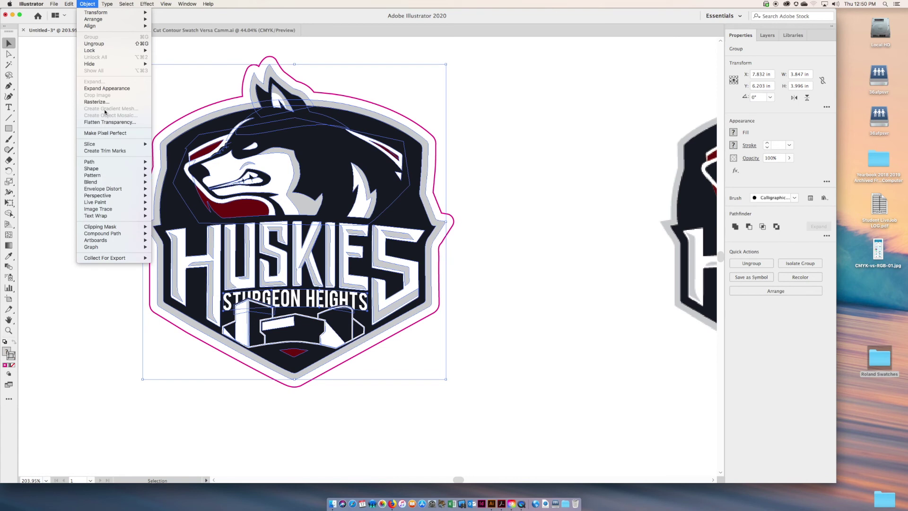
pyautogui.click(105, 132)
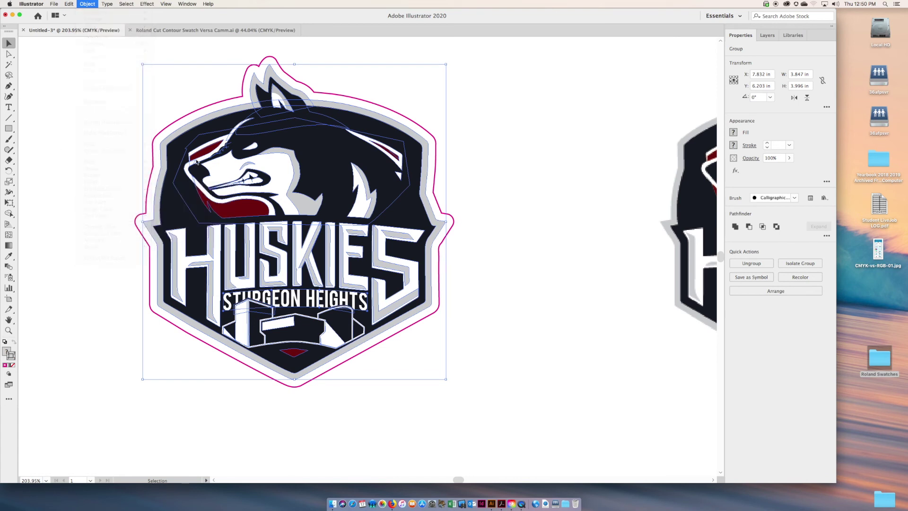
pyautogui.click(153, 151)
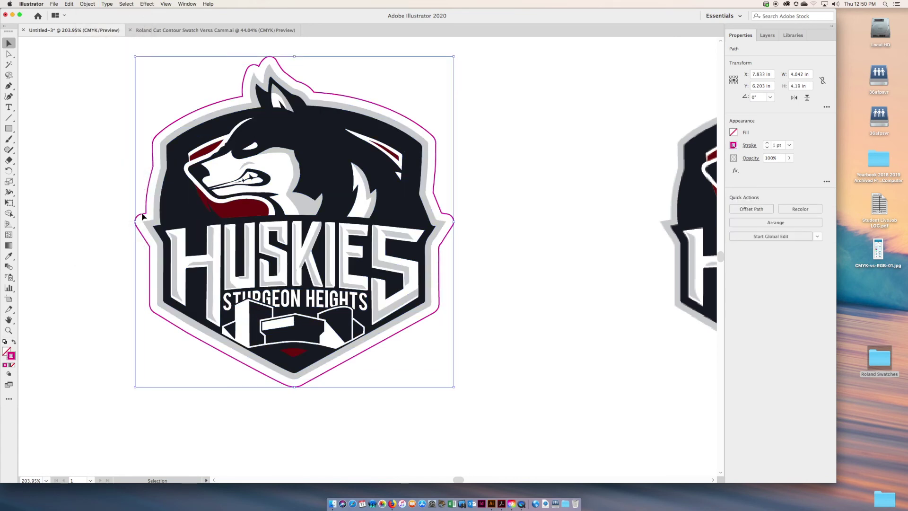
pyautogui.click(266, 255)
pyautogui.click(151, 255)
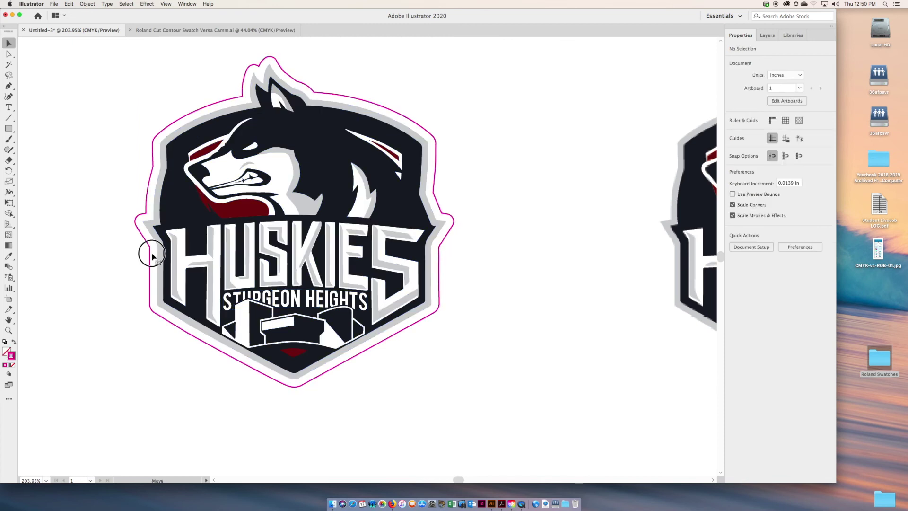
pyautogui.moveTo(151, 255); pyautogui.dragTo(431, 264)
# - Flatten the transparency of the left logo group with the Medium Resolution preset, converting all strokes to outlines and preserving overprints and spot colors
pyautogui.click(379, 122)
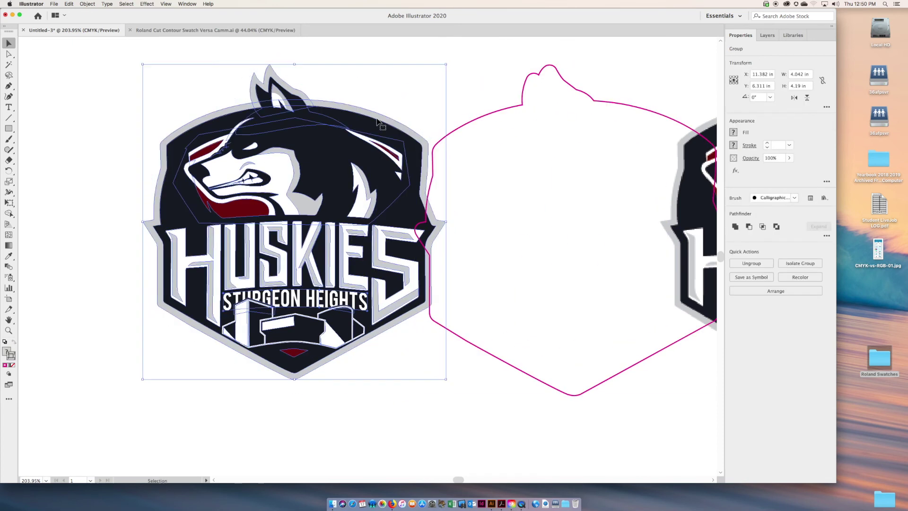
pyautogui.click(88, 4)
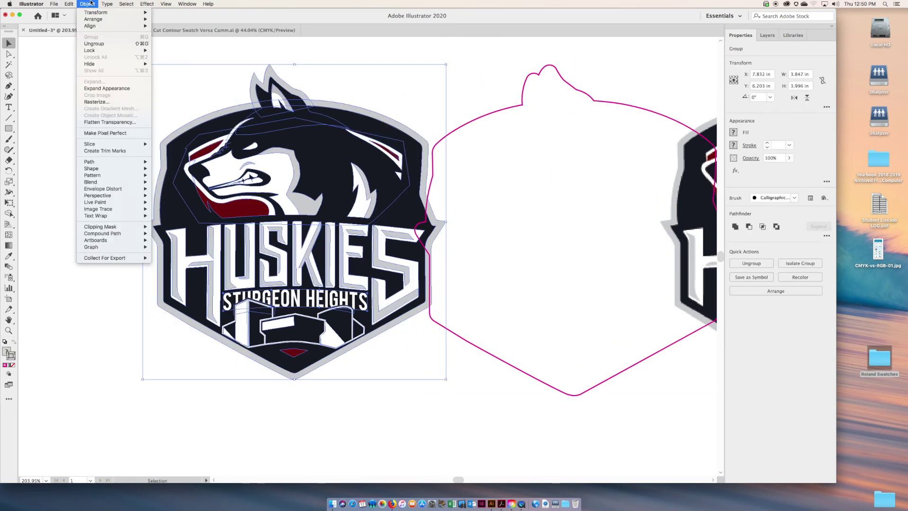
pyautogui.click(101, 123)
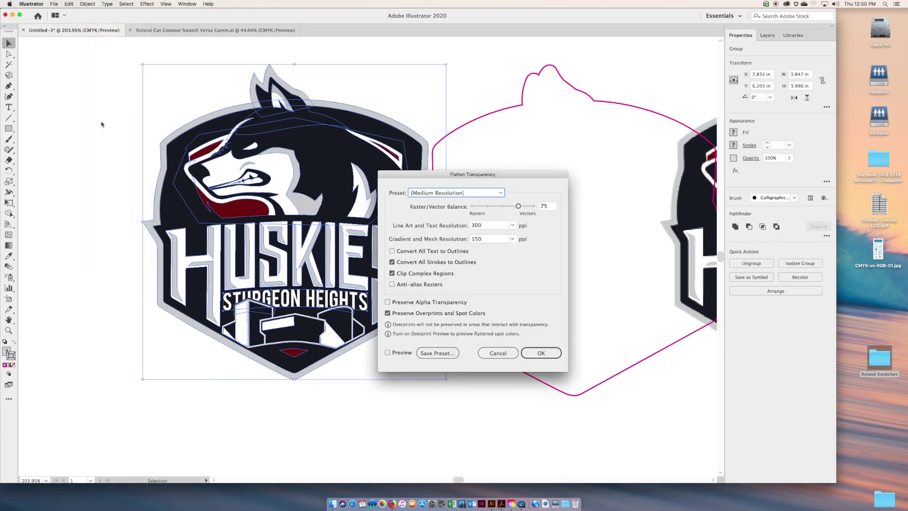
pyautogui.click(525, 354)
pyautogui.click(541, 354)
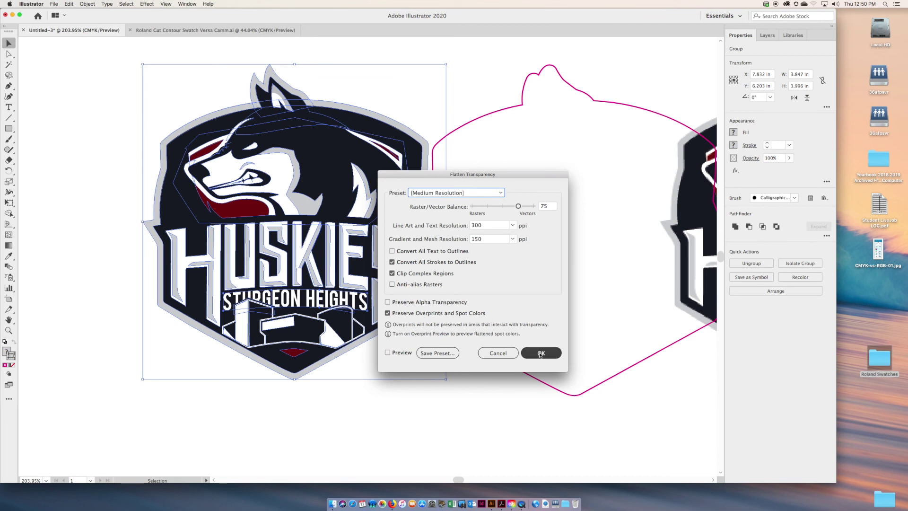
pyautogui.click(540, 354)
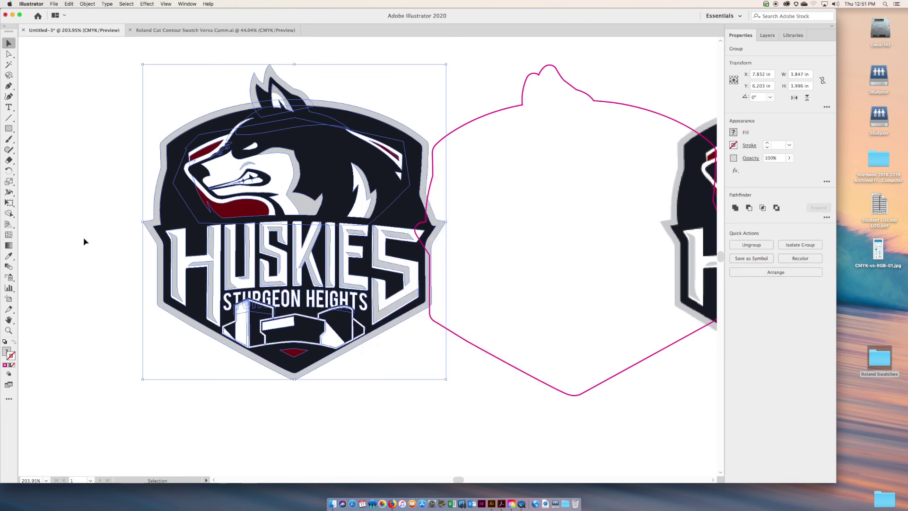
pyautogui.click(100, 246)
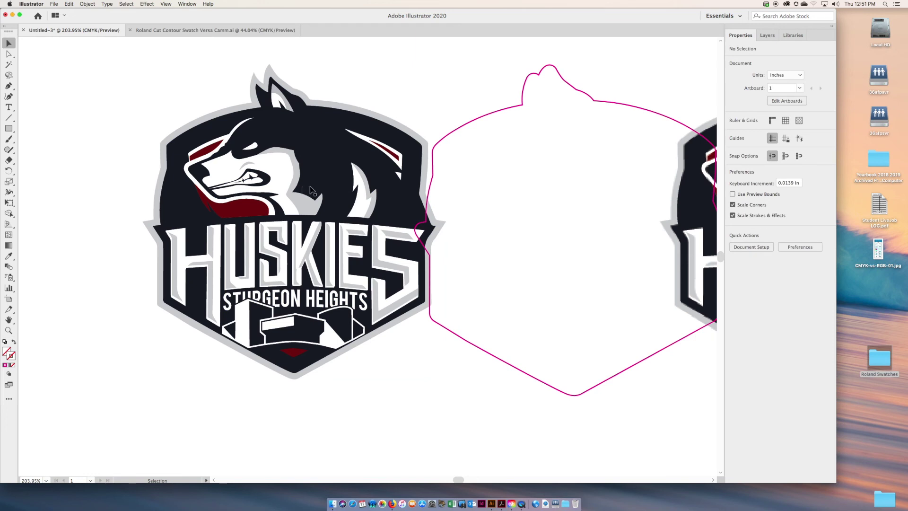
pyautogui.click(281, 189)
pyautogui.click(87, 4)
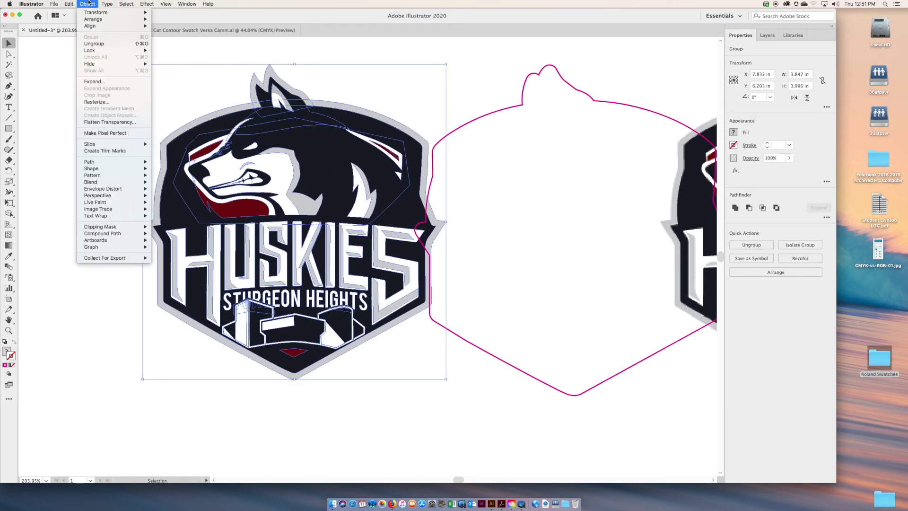
pyautogui.click(60, 127)
# - Move the magenta cut outline back around the left logo and nudge it upward until it is evenly aligned
pyautogui.click(475, 120)
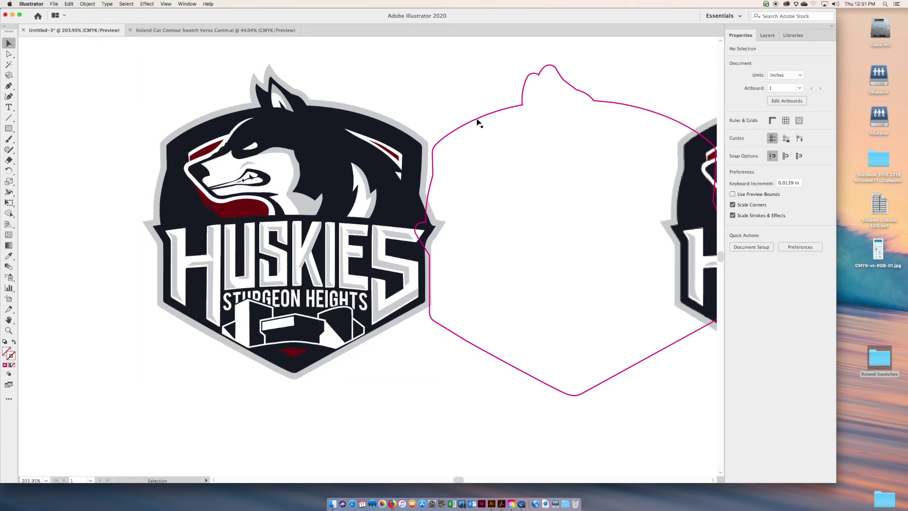
pyautogui.moveTo(478, 121); pyautogui.dragTo(200, 113)
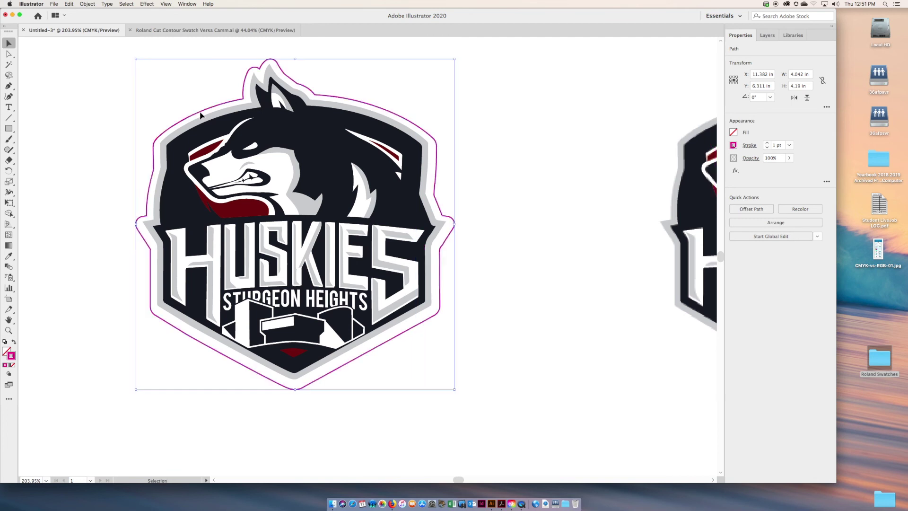
pyautogui.press('Up')
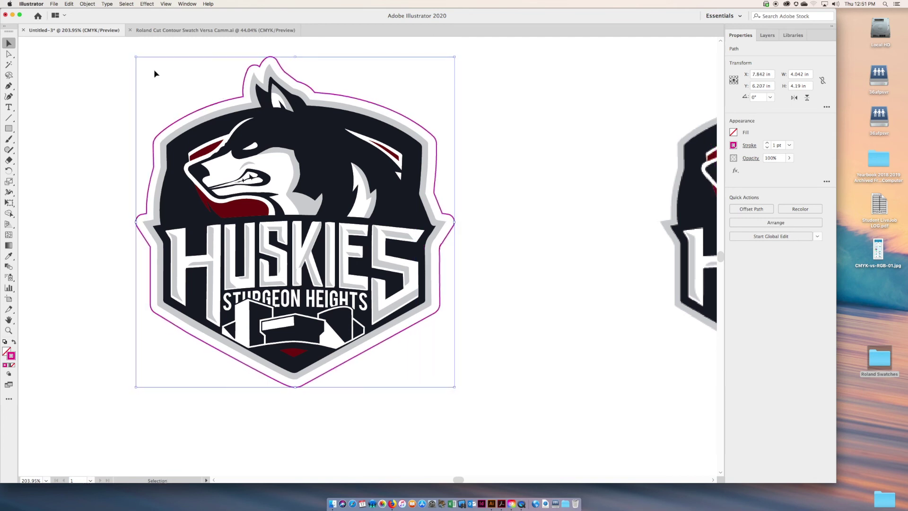
pyautogui.click(480, 223)
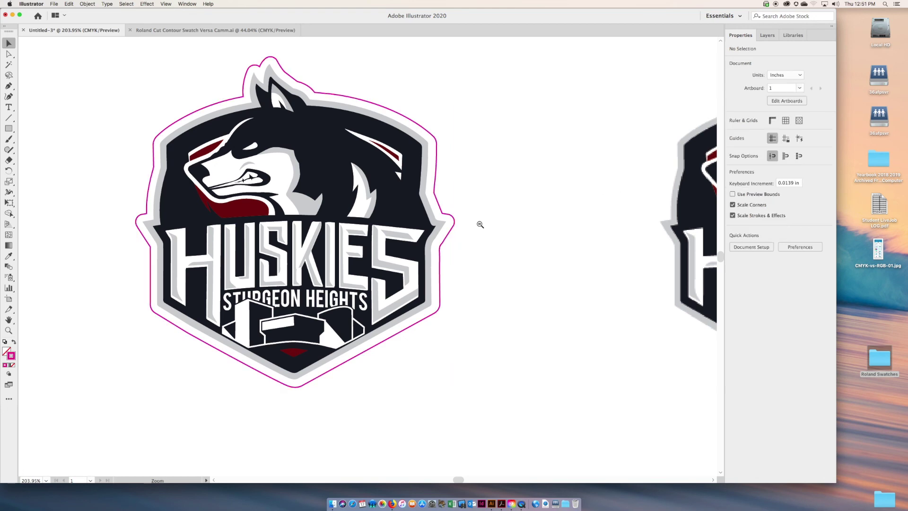
# - Examine the embedded logo image and compare it with the outlined vector logo on the artboard
pyautogui.keyDown('alt'); pyautogui.keyDown('super'); pyautogui.click(480, 223); pyautogui.keyUp('super'); pyautogui.keyUp('alt')
pyautogui.keyDown('alt'); pyautogui.keyDown('super'); pyautogui.click(480, 223); pyautogui.keyUp('super'); pyautogui.keyUp('alt')
pyautogui.keyDown('alt'); pyautogui.keyDown('super'); pyautogui.click(431, 253); pyautogui.keyUp('super'); pyautogui.keyUp('alt')
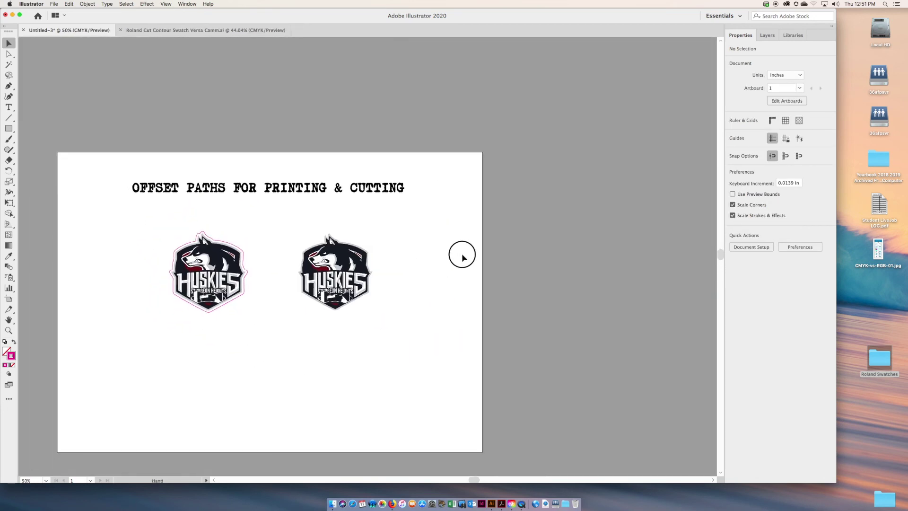
pyautogui.click(399, 282)
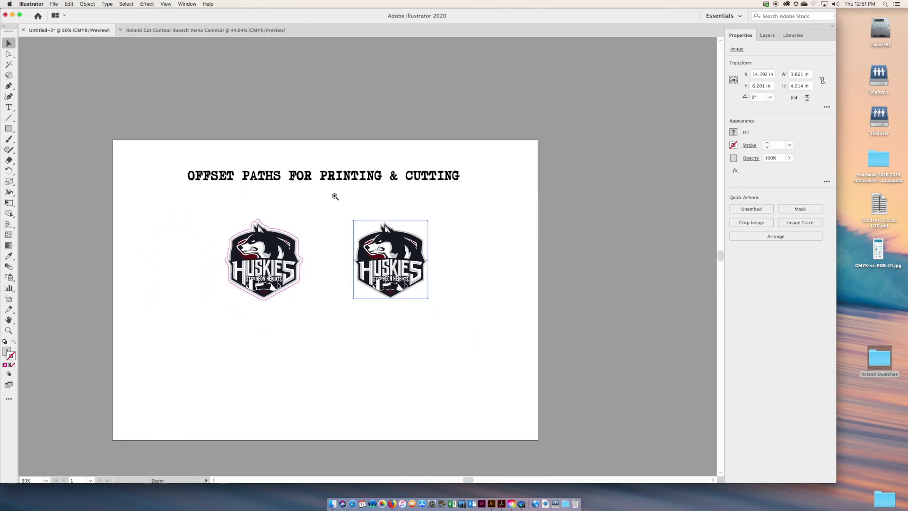
pyautogui.moveTo(313, 208); pyautogui.dragTo(491, 306)
pyautogui.press('super+1')
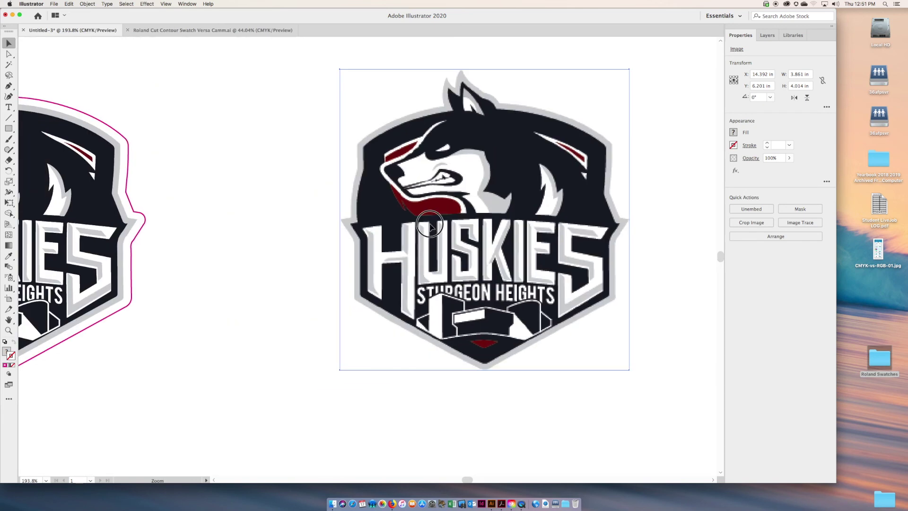
pyautogui.hscroll(-2, 322, 238)
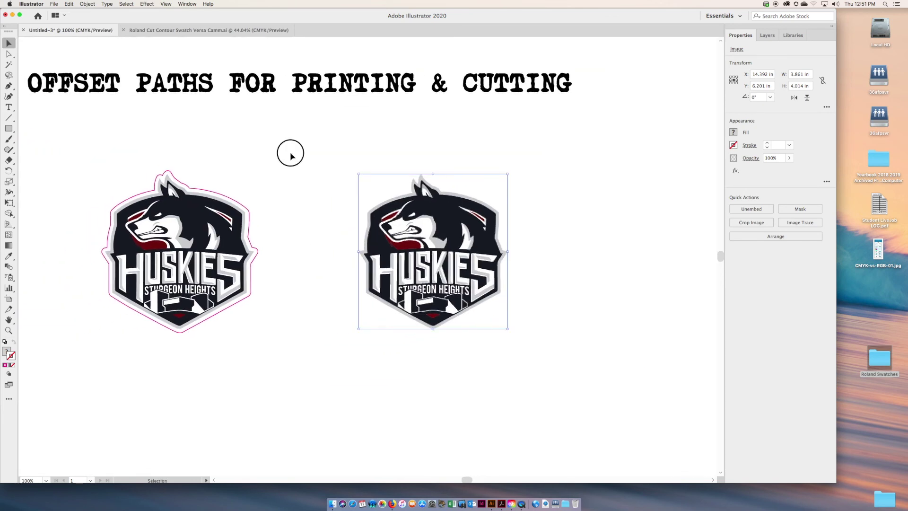
pyautogui.click(292, 156)
pyautogui.hscroll(-3, 296, 156)
pyautogui.hscroll(-2, 259, 138)
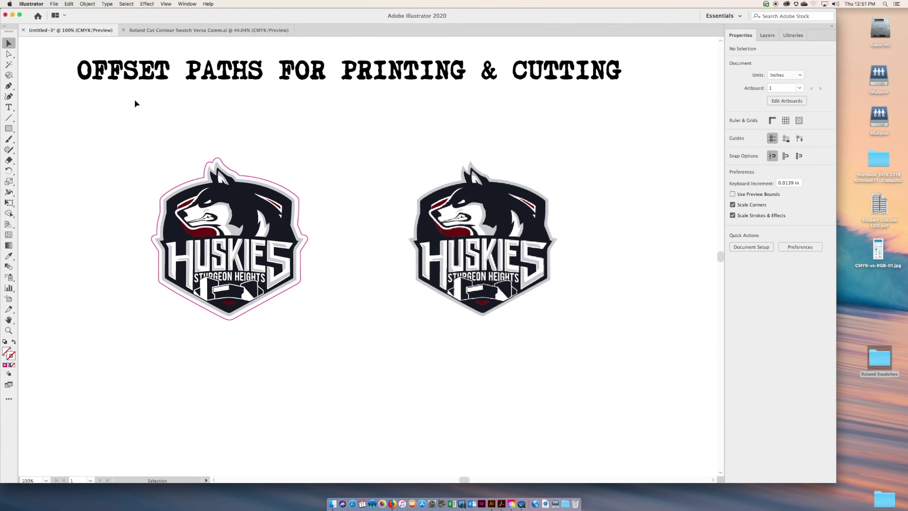
# - Save the document to the Desktop in Illustrator EPS format under the name Huskies Logo Cut Contour
pyautogui.click(54, 4)
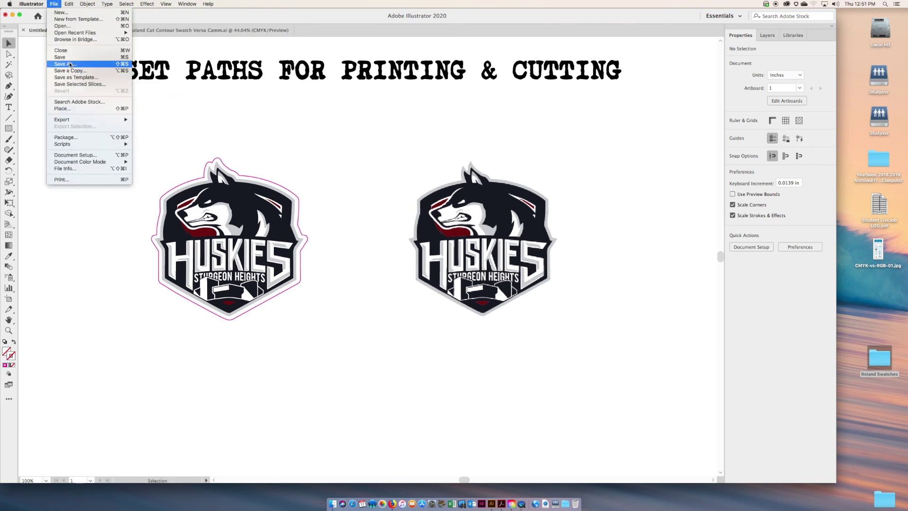
pyautogui.click(71, 63)
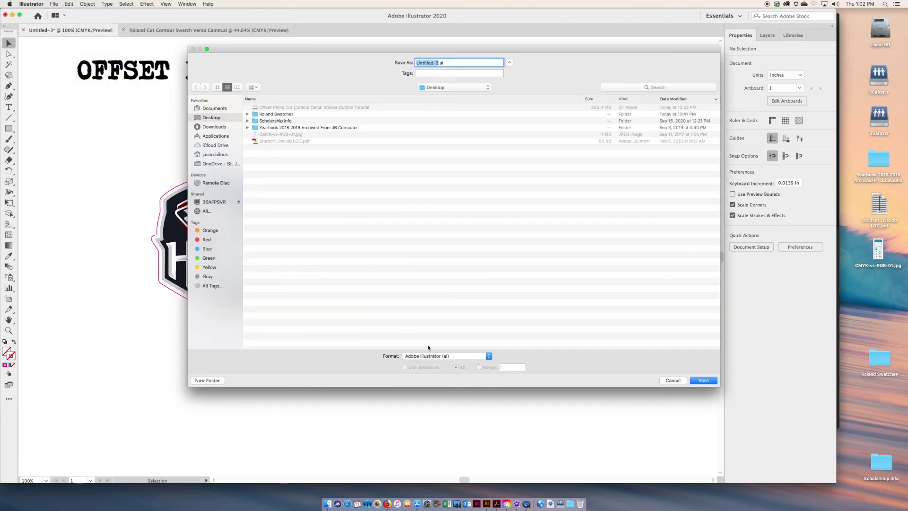
pyautogui.click(431, 356)
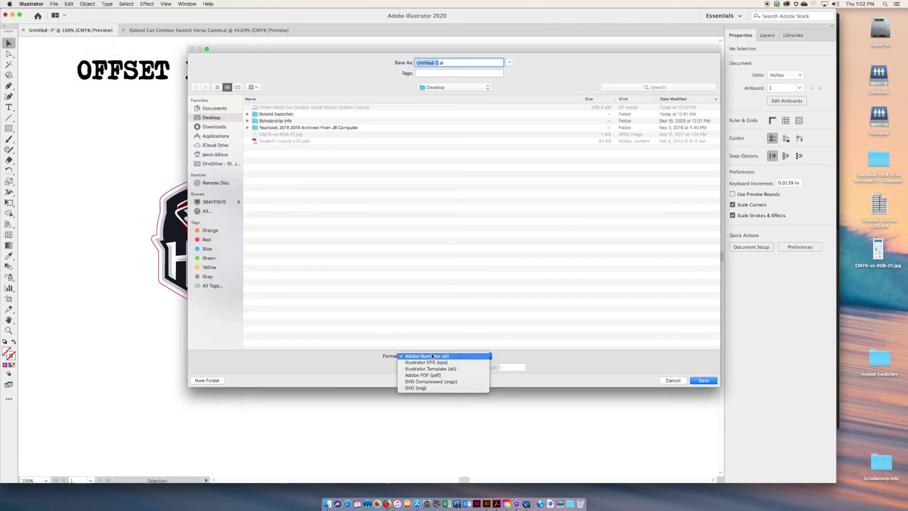
pyautogui.click(434, 362)
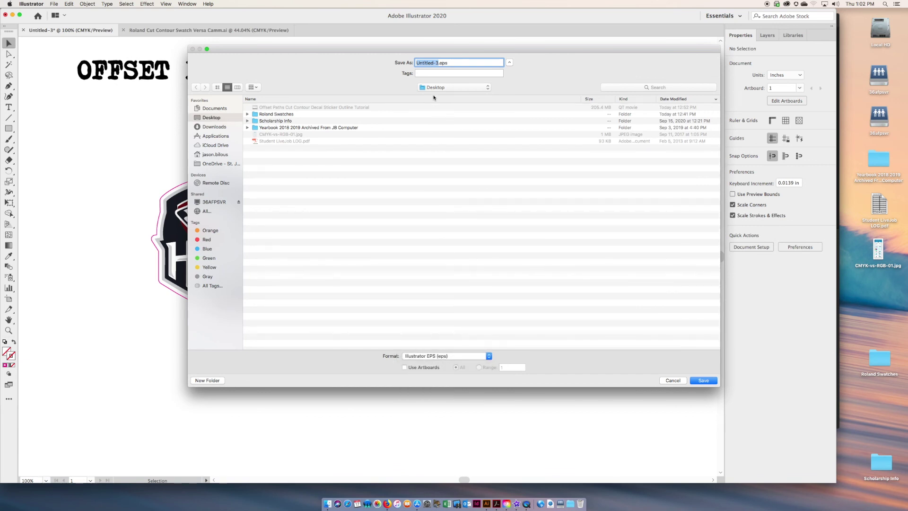
pyautogui.write('Huskies')
pyautogui.write(' Logo C')
pyautogui.write('ut C')
pyautogui.write('ontour')
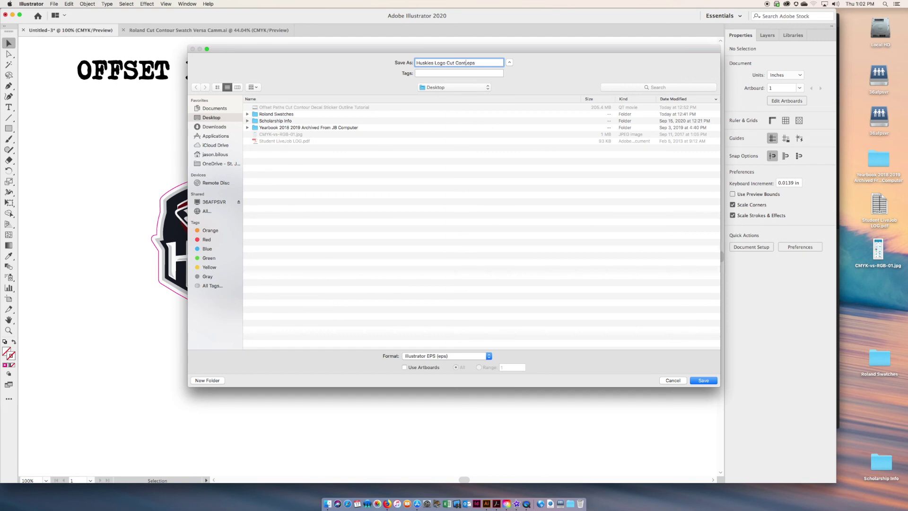